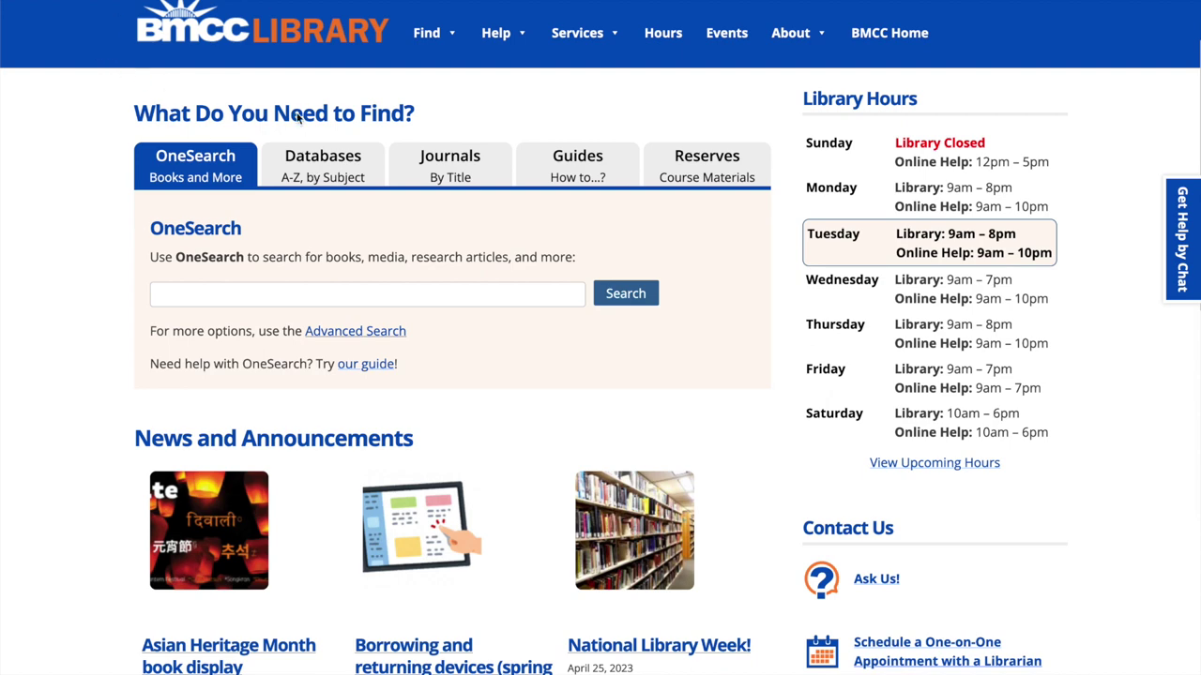
From the Databases tab, pick the 'Gender and Women's Studies' subject to list its 9 databases
left_click(329, 173)
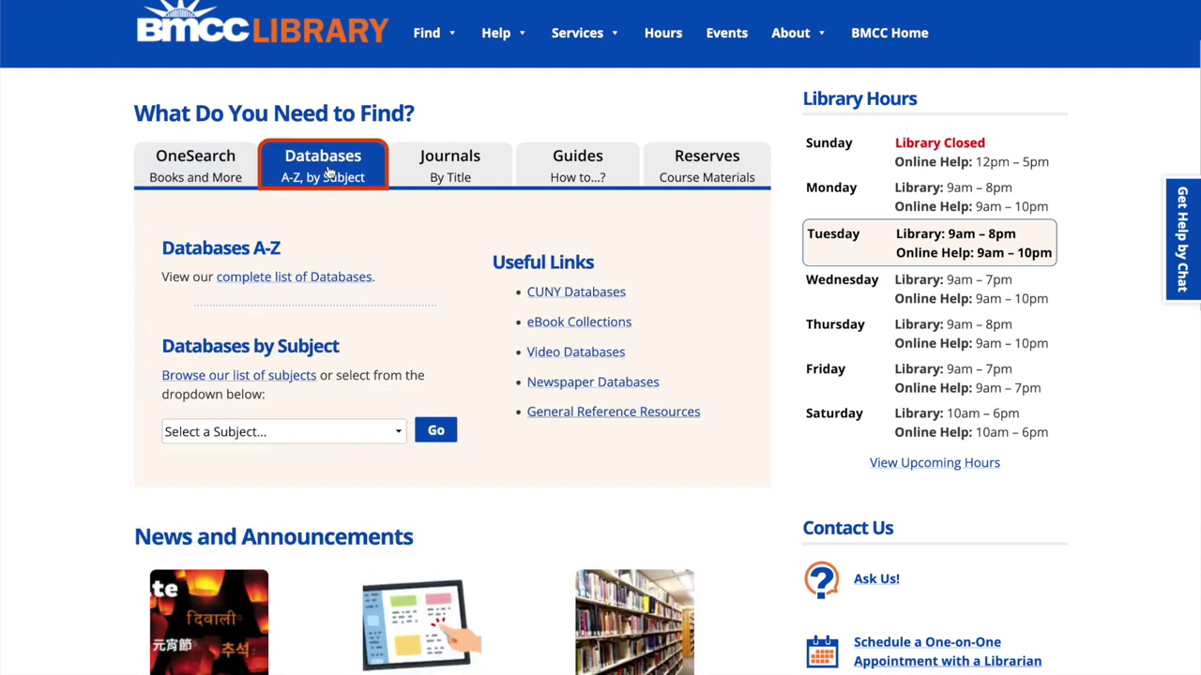
left_click(380, 437)
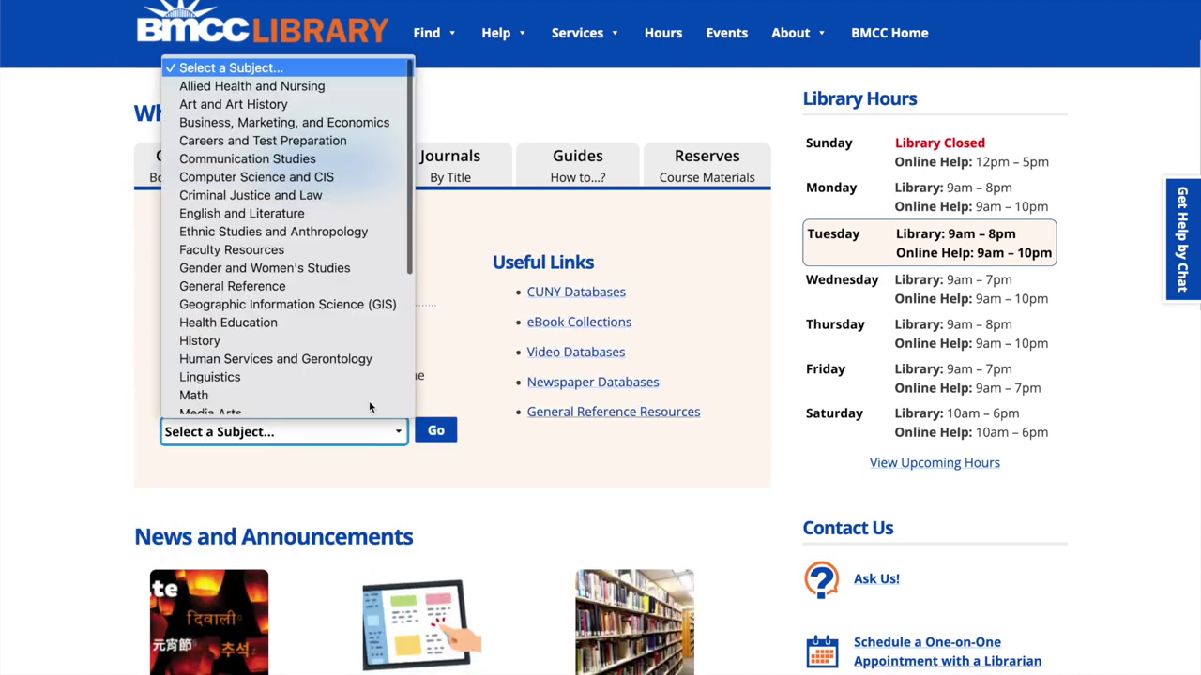
key("Escape")
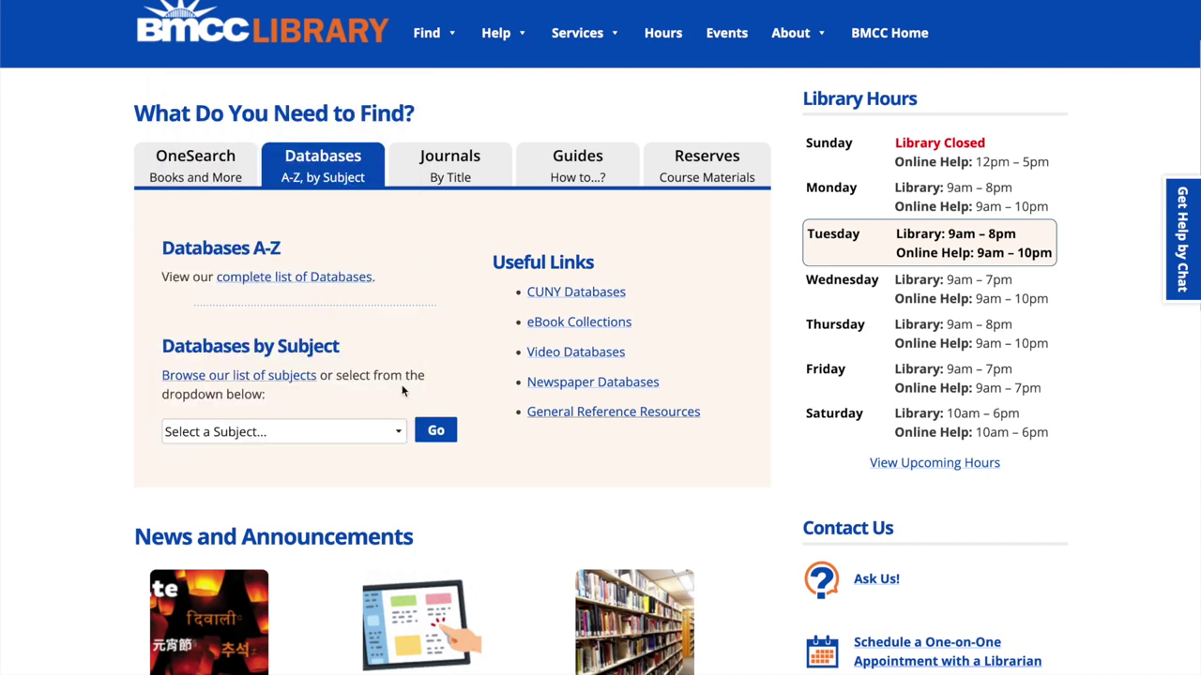
left_click(437, 432)
left_click(437, 434)
left_click(372, 441)
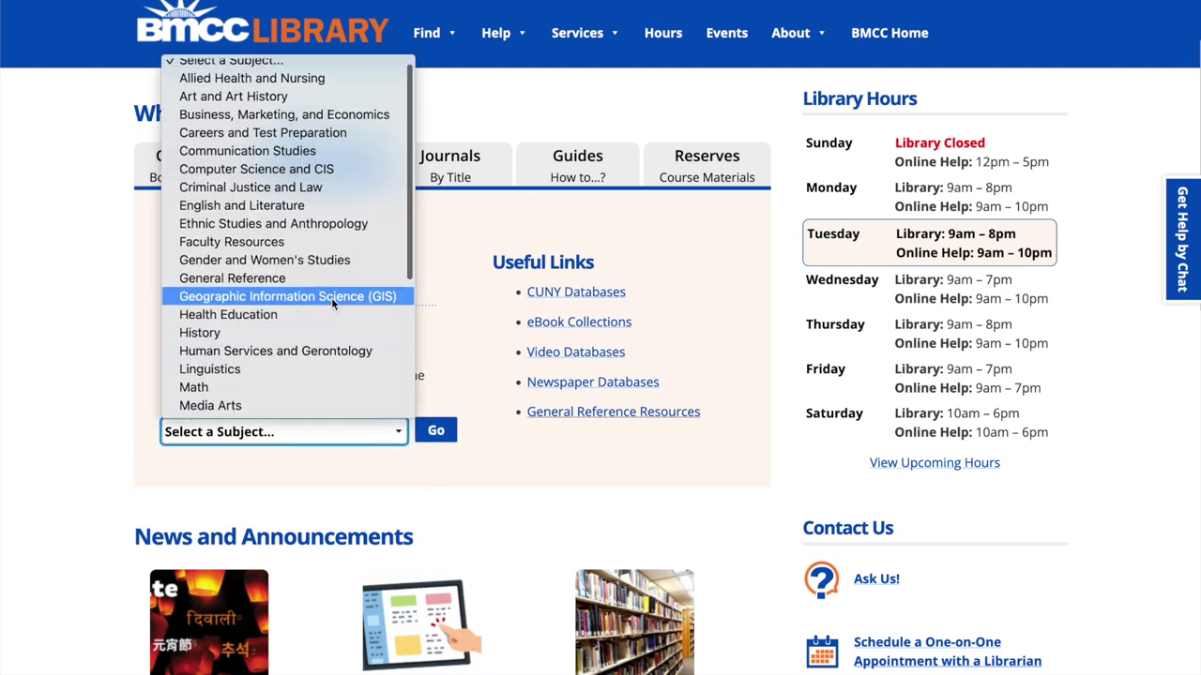
left_click(335, 264)
left_click(435, 433)
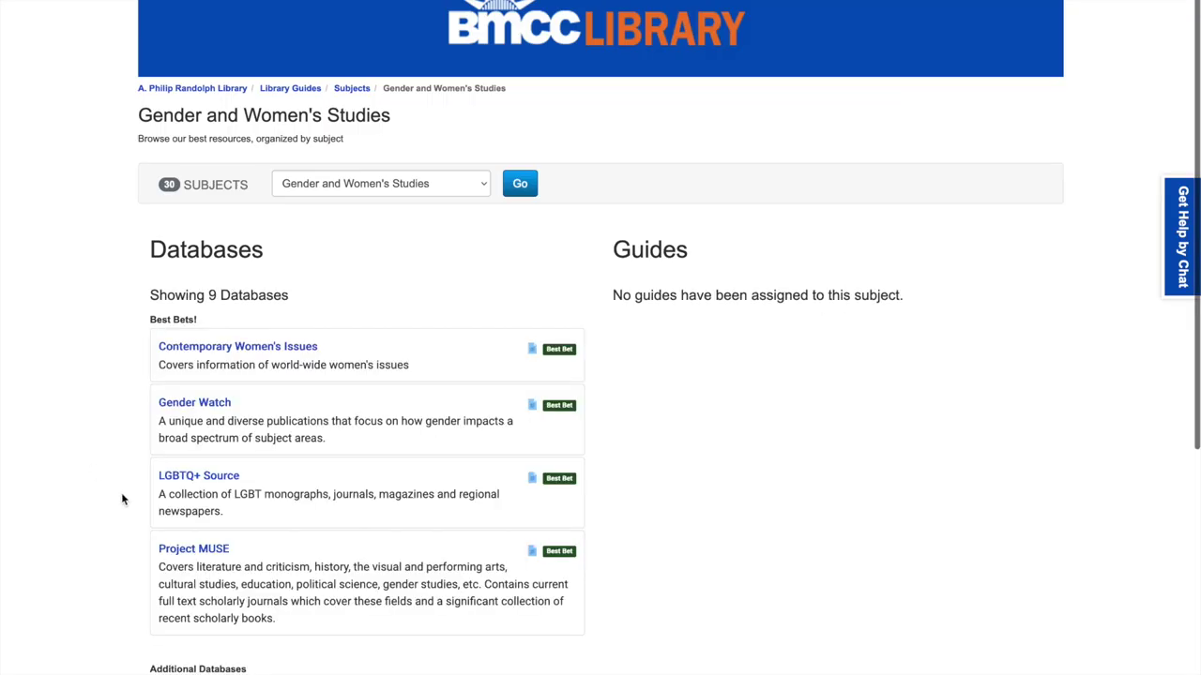
Open LGBTQ+ Source from Best Bets to reach its EBSCOhost basic search page
scroll(121, 499, "down", 1)
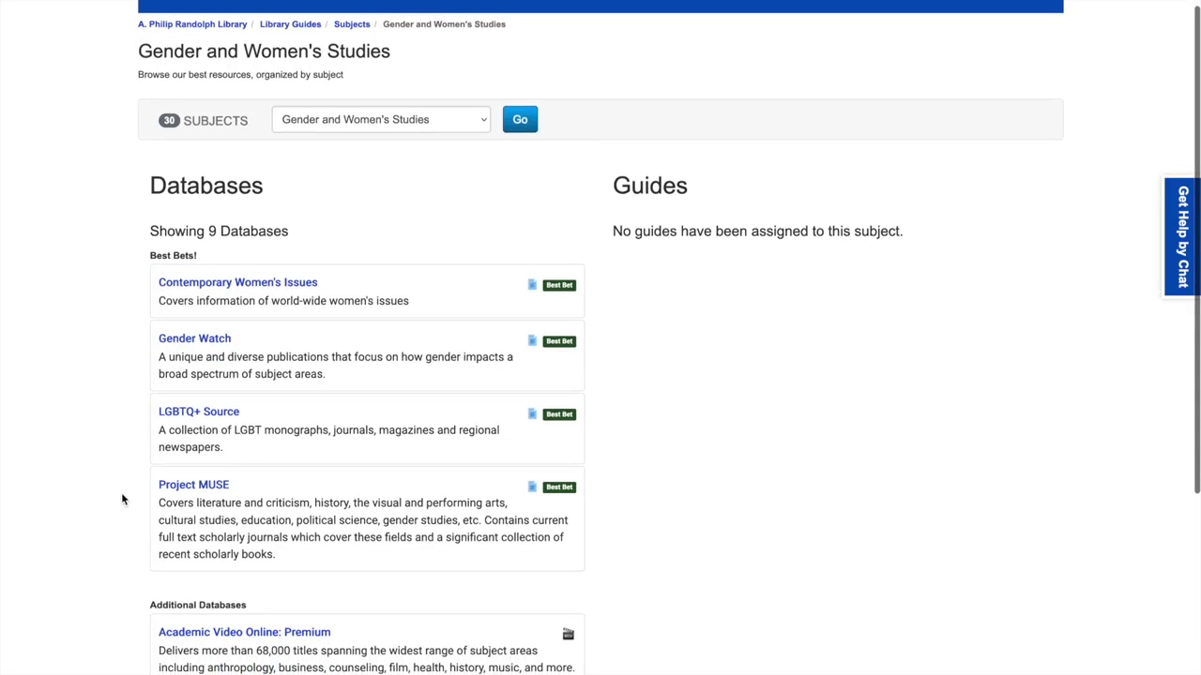
left_click(201, 419)
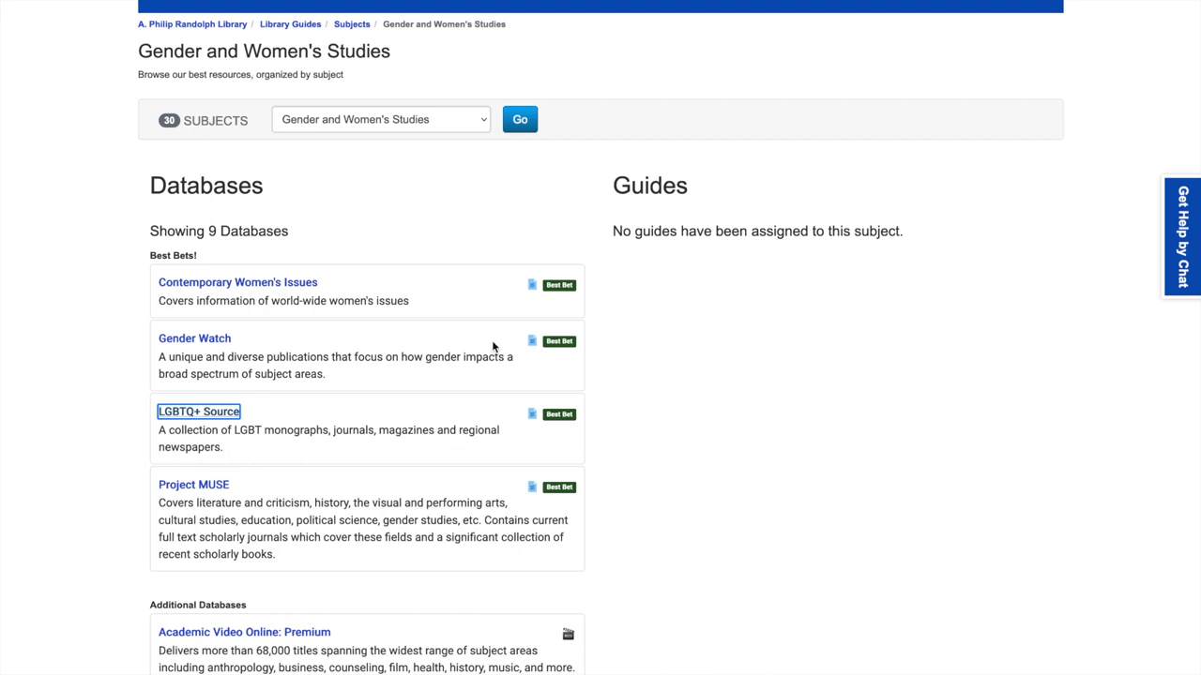
scroll(948, 63, "down", 1)
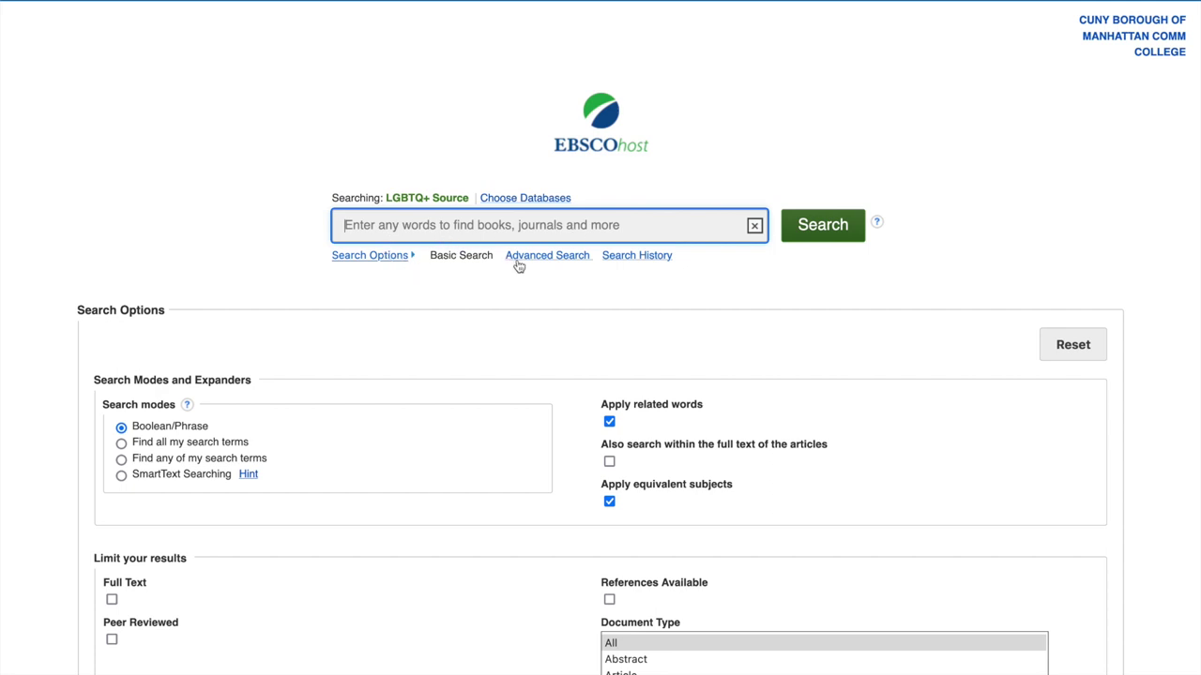
scroll(427, 354, "down", 3)
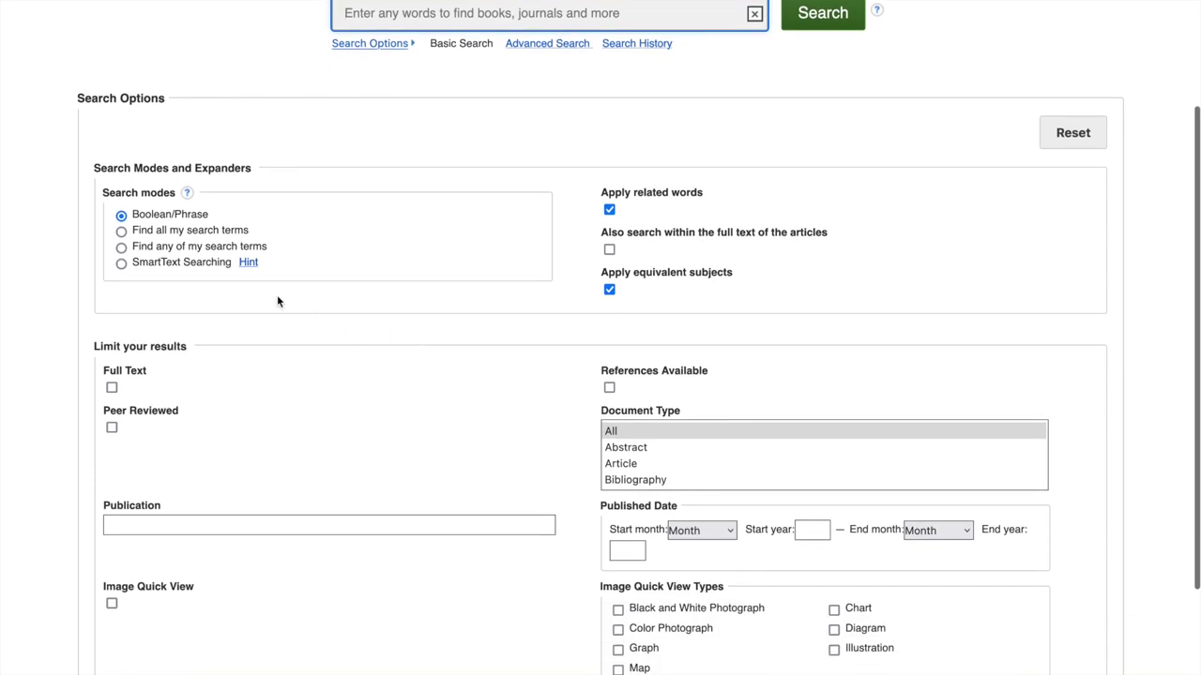
scroll(242, 404, "down", 1)
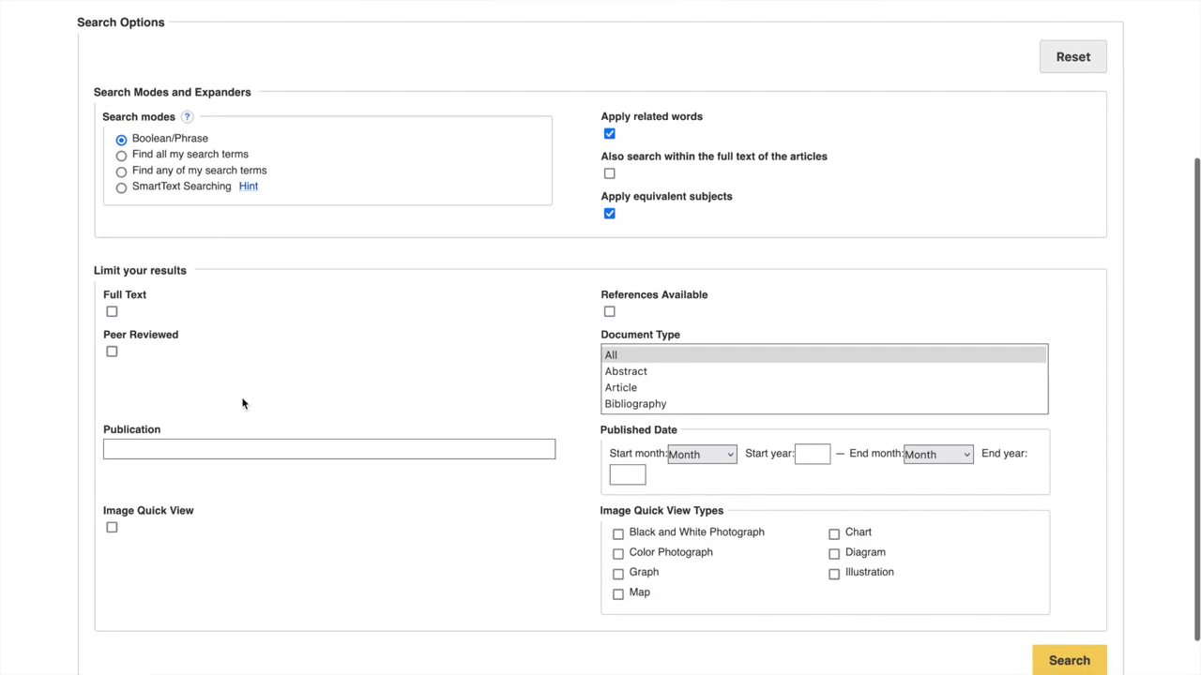
scroll(244, 399, "up", 3)
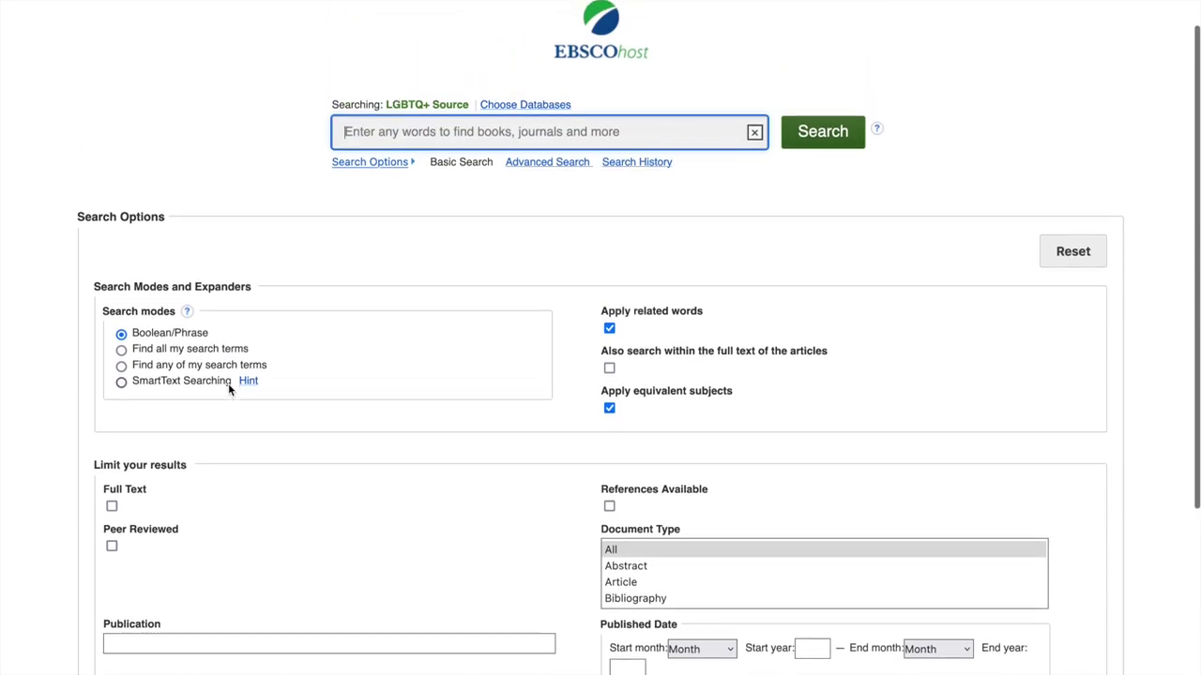
scroll(228, 385, "up", 1)
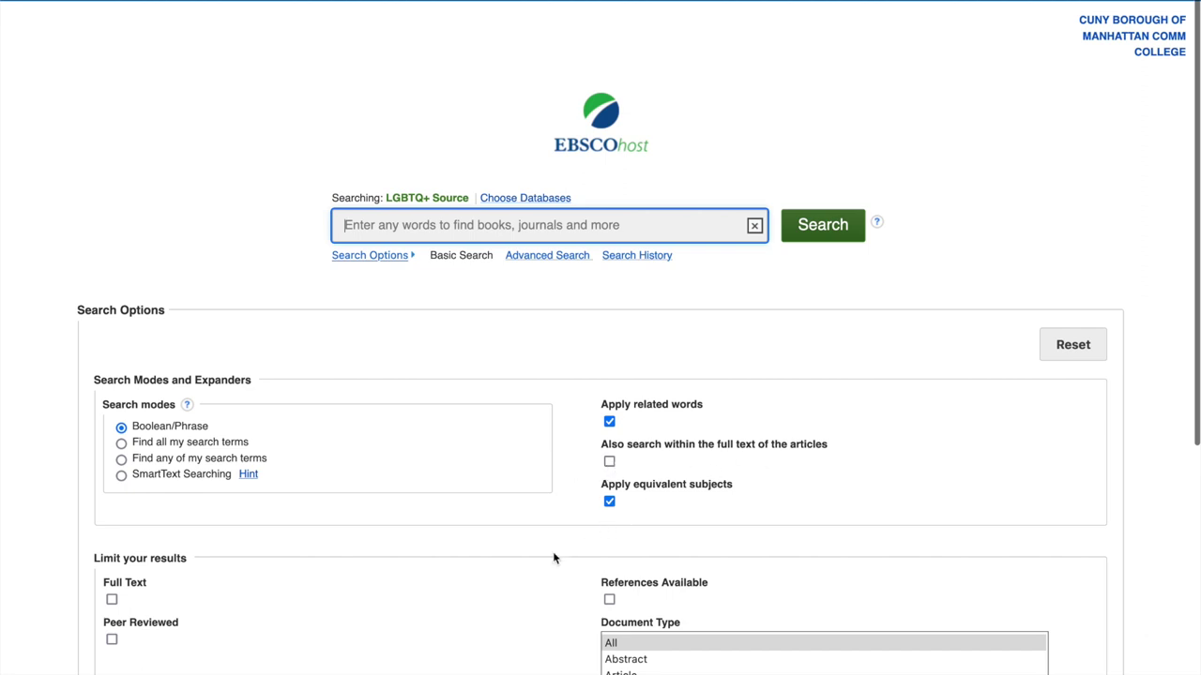
scroll(557, 557, "down", 3)
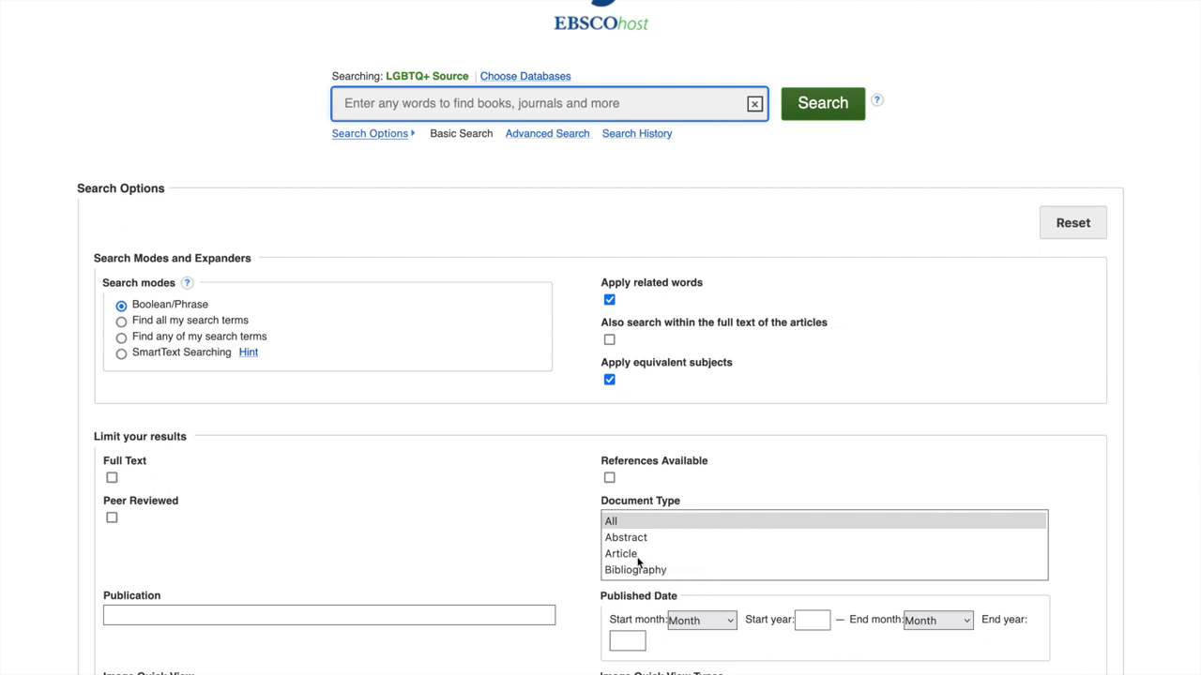
left_click(637, 556)
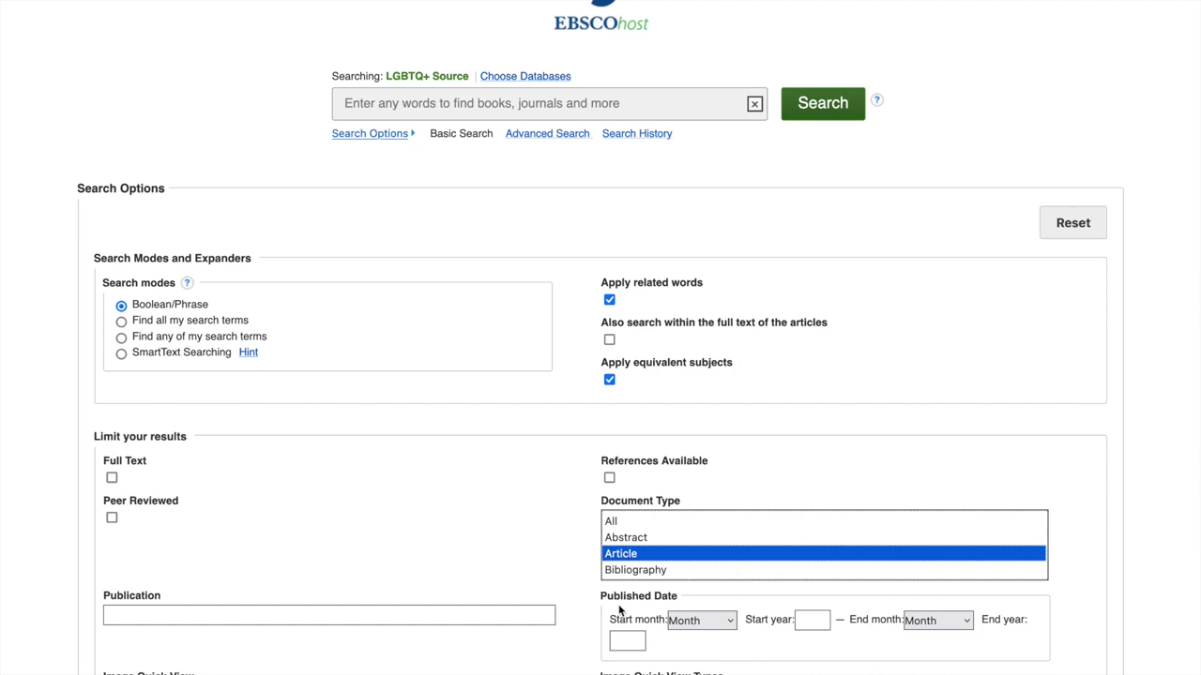
scroll(619, 609, "down", 3)
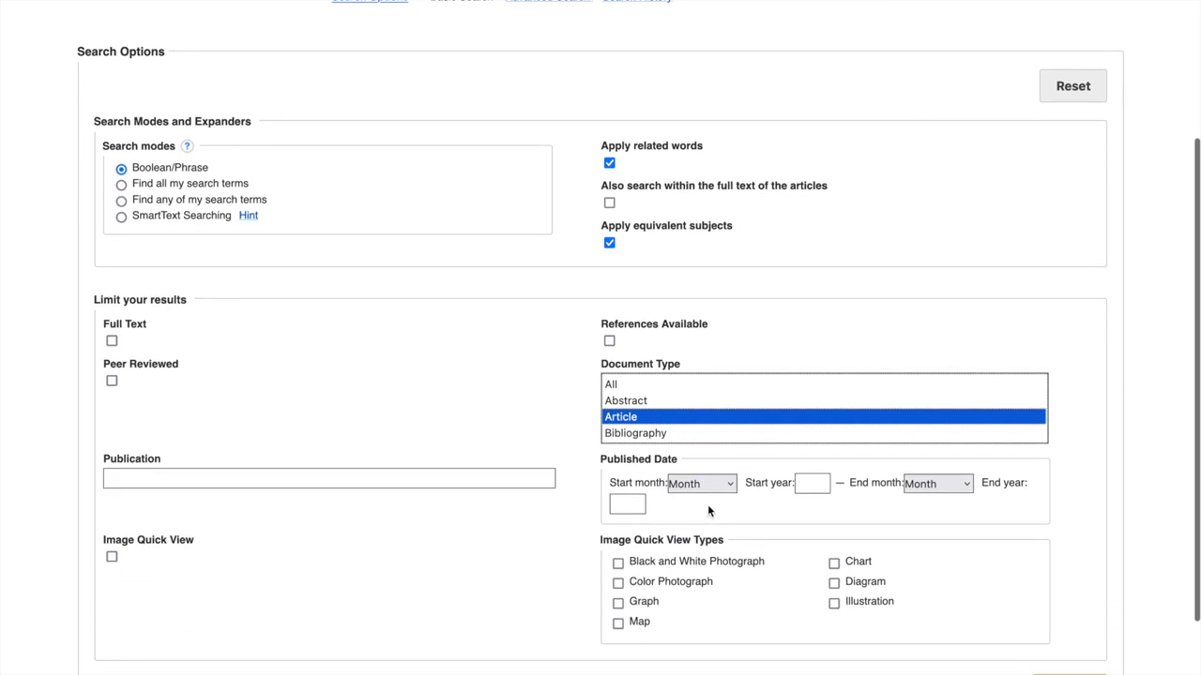
scroll(512, 558, "up", 5)
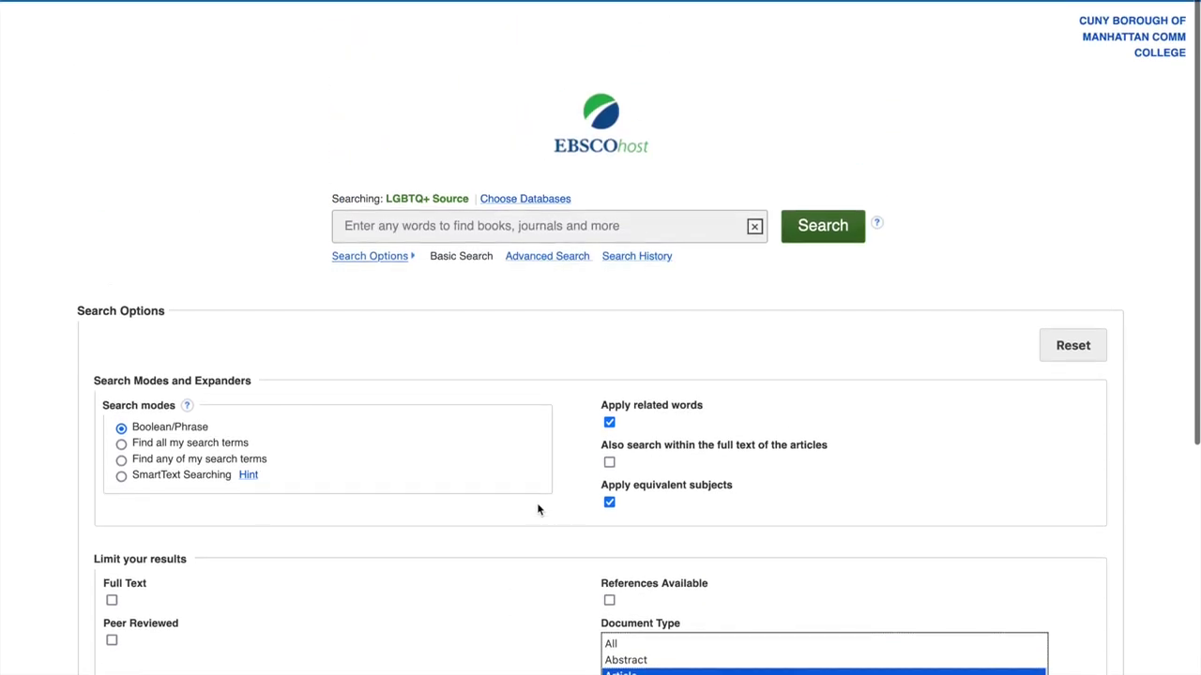
left_click(629, 644)
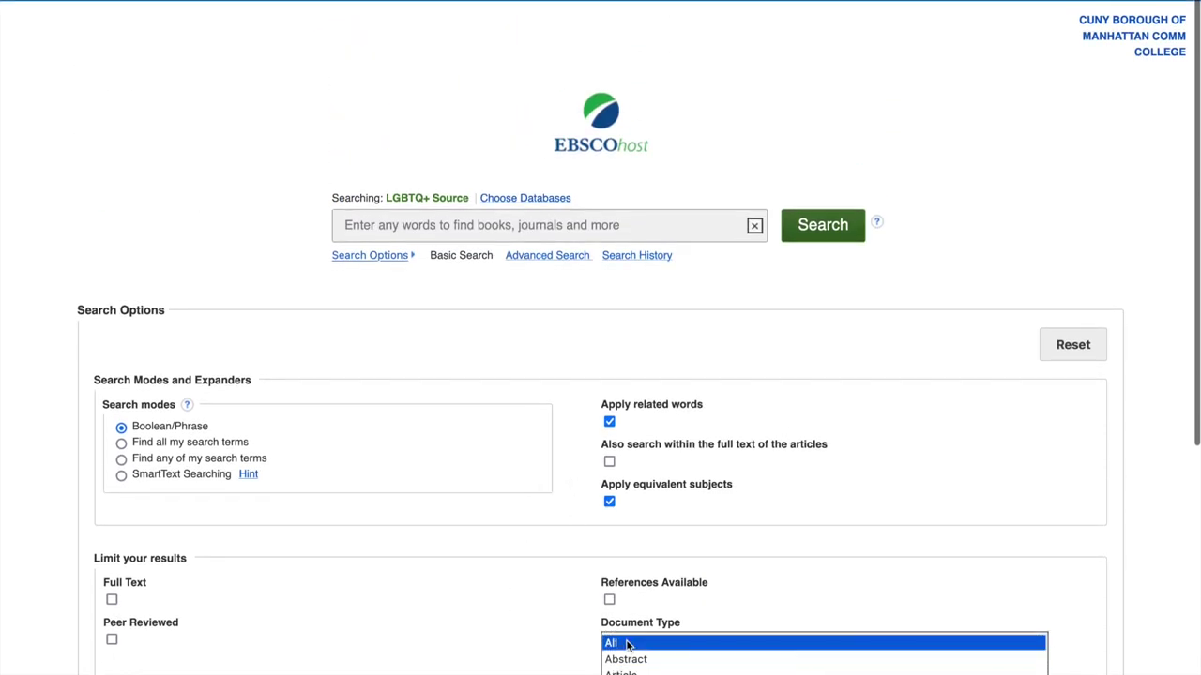
left_click(577, 344)
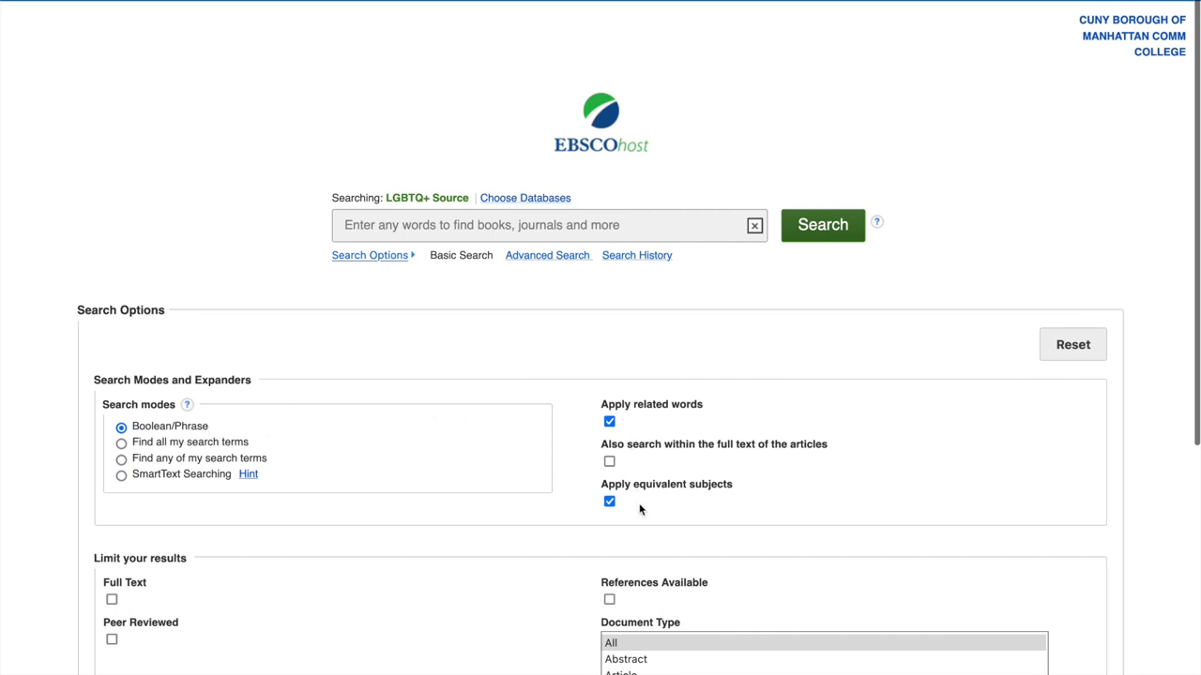
left_click(484, 227)
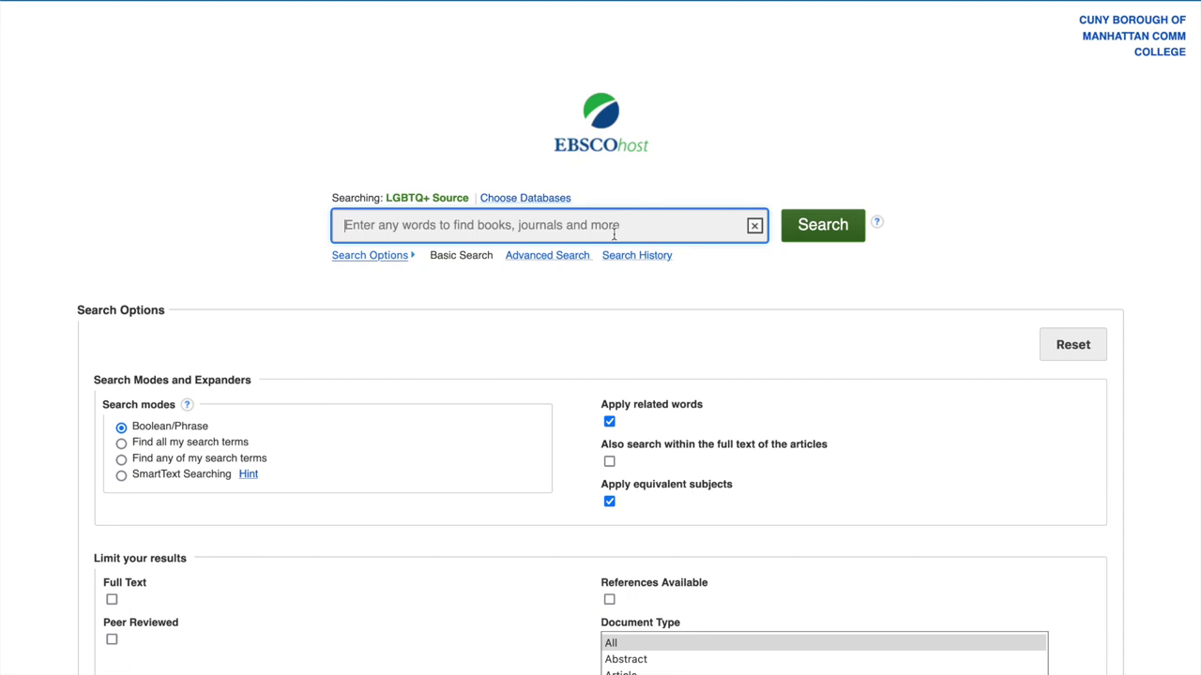
Search for 'riots or protests', picked from the suggestions after typing 'Riots'
type("Riots")
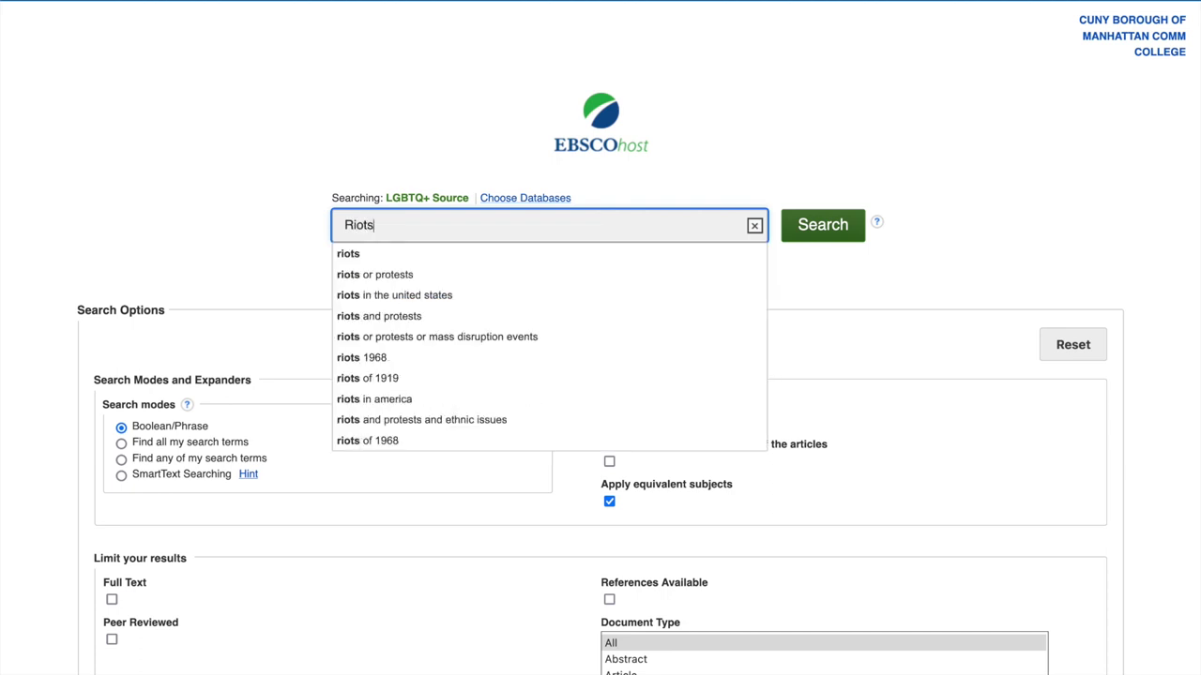
key("Down")
key("Down")
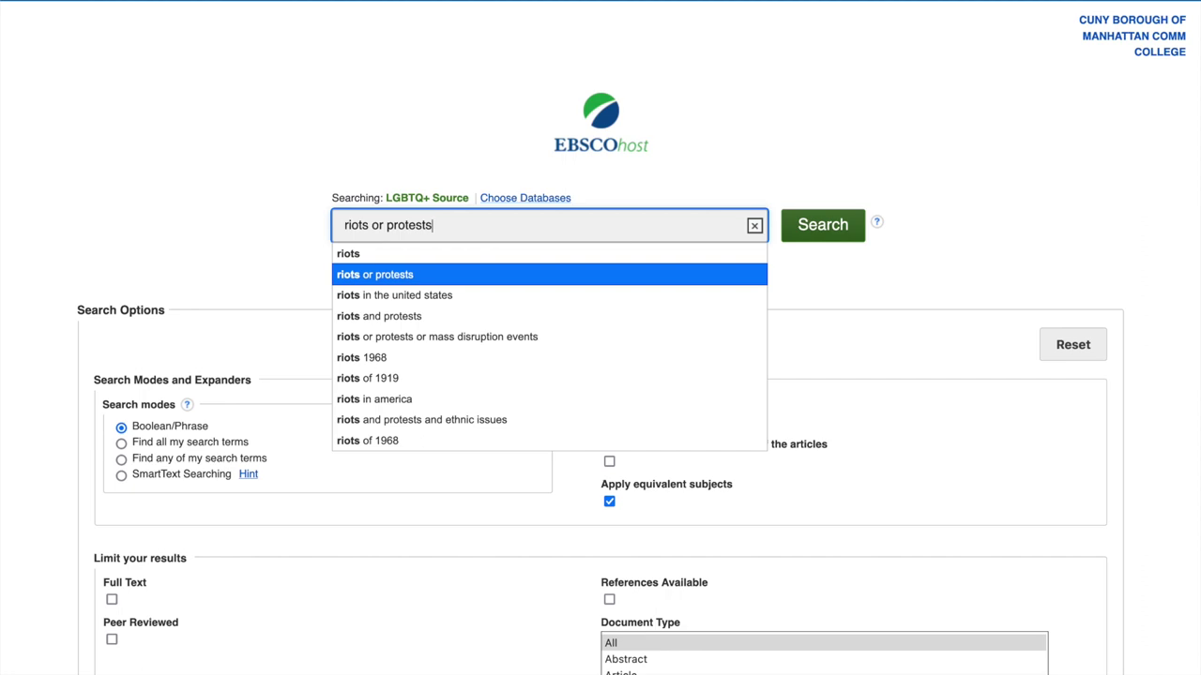
key("Return")
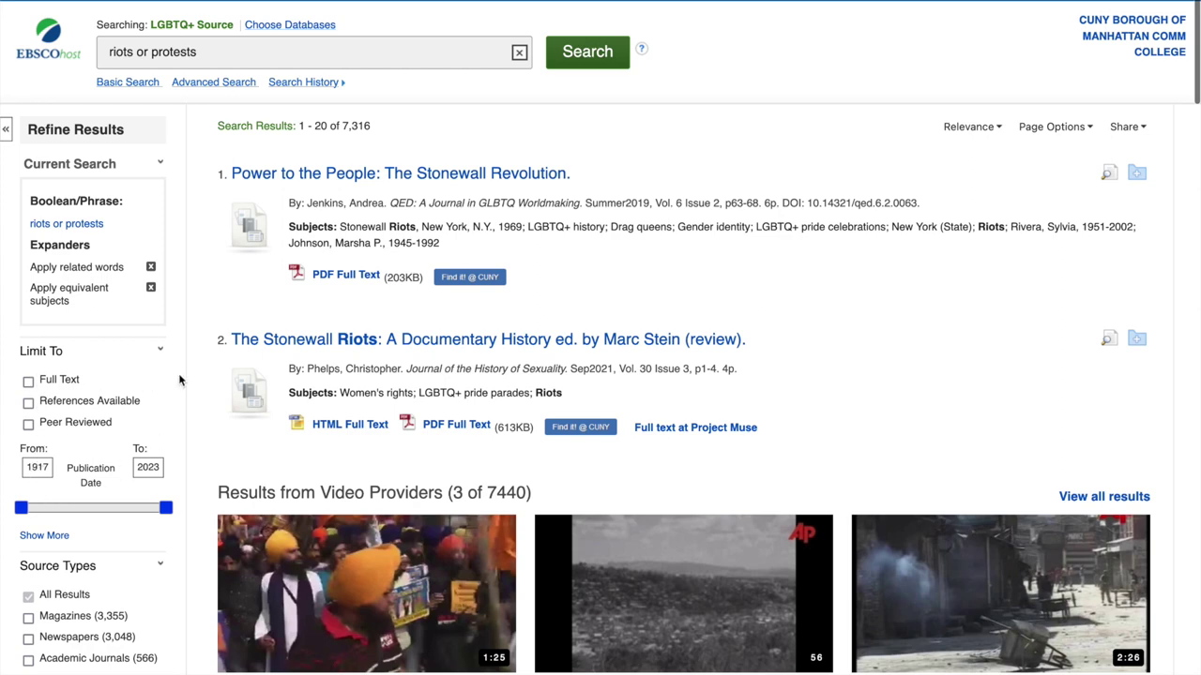
Limit the results to full-text, peer-reviewed items published 2013 to 2023
left_click(29, 383)
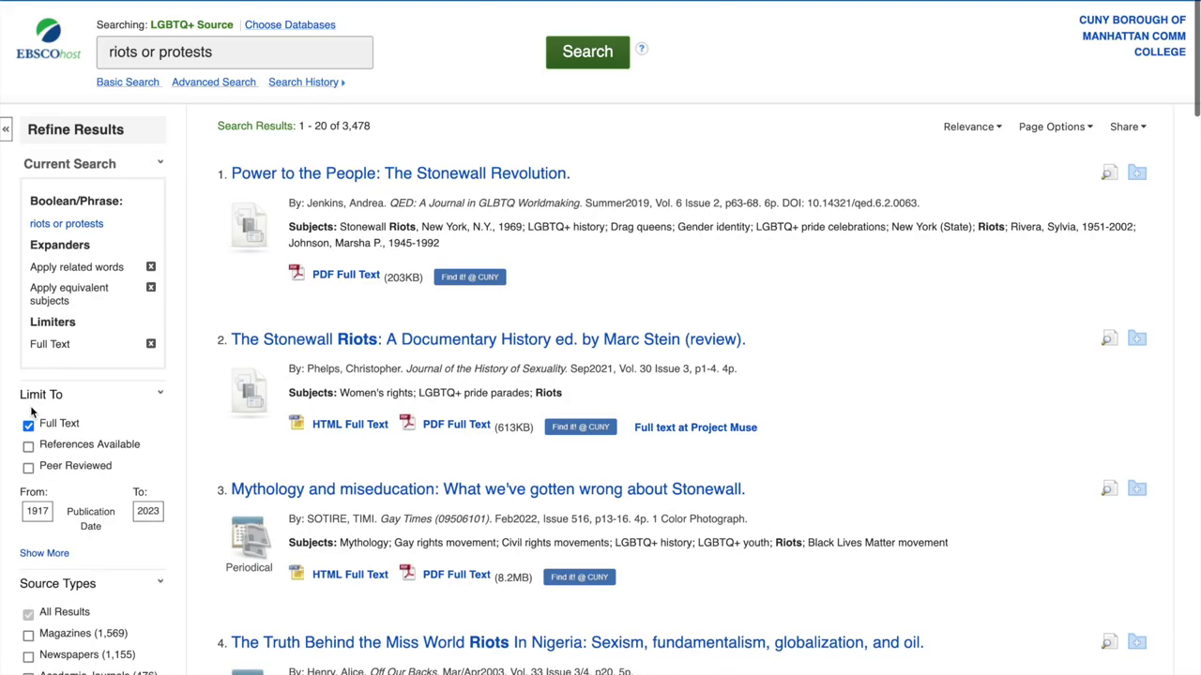
left_click(27, 468)
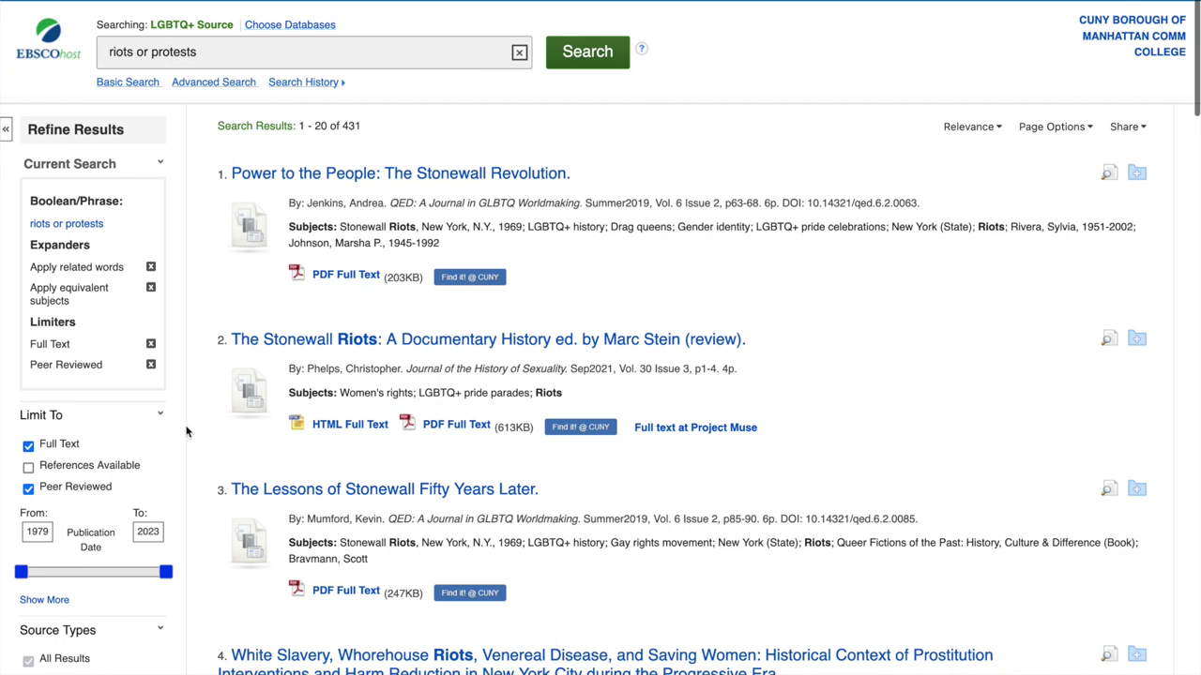
left_click_drag(24, 575, 138, 576)
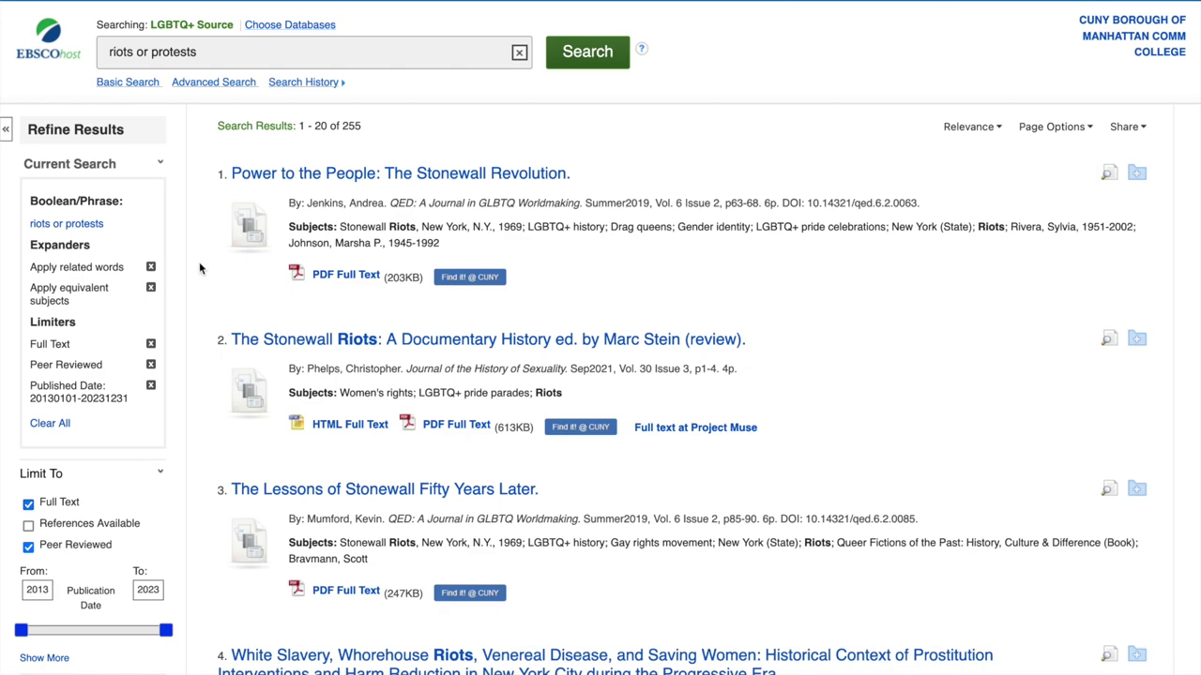
Limit the results to the Academic Journals source type
scroll(186, 373, "down", 5)
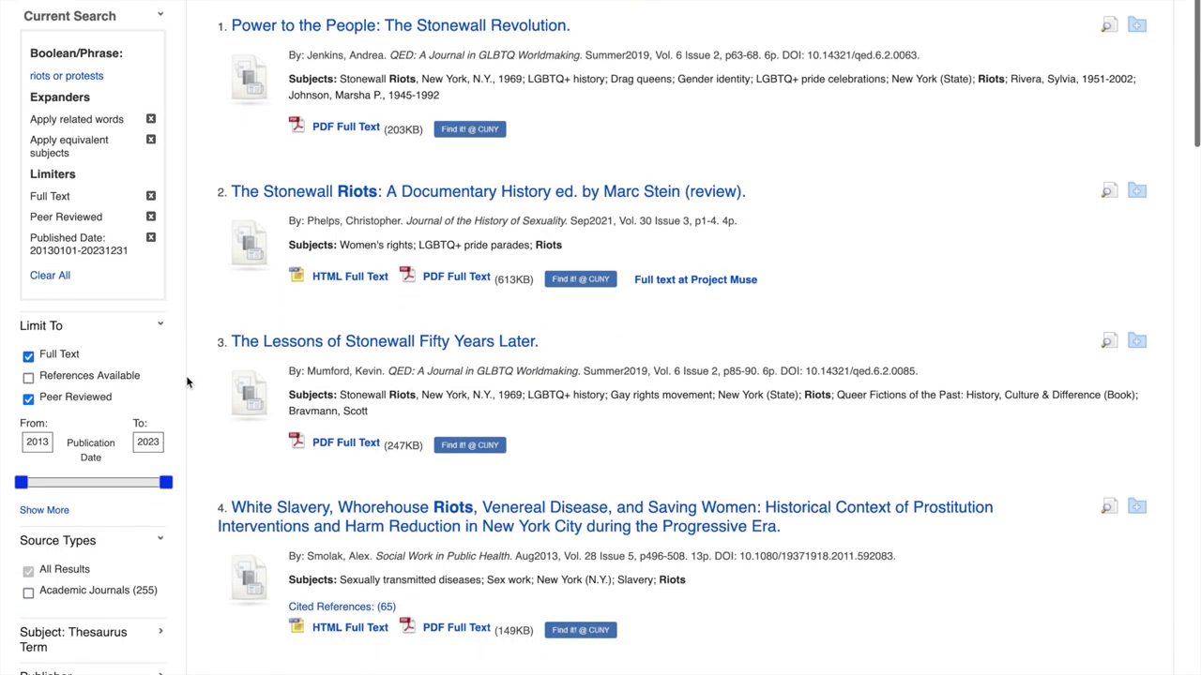
left_click(28, 348)
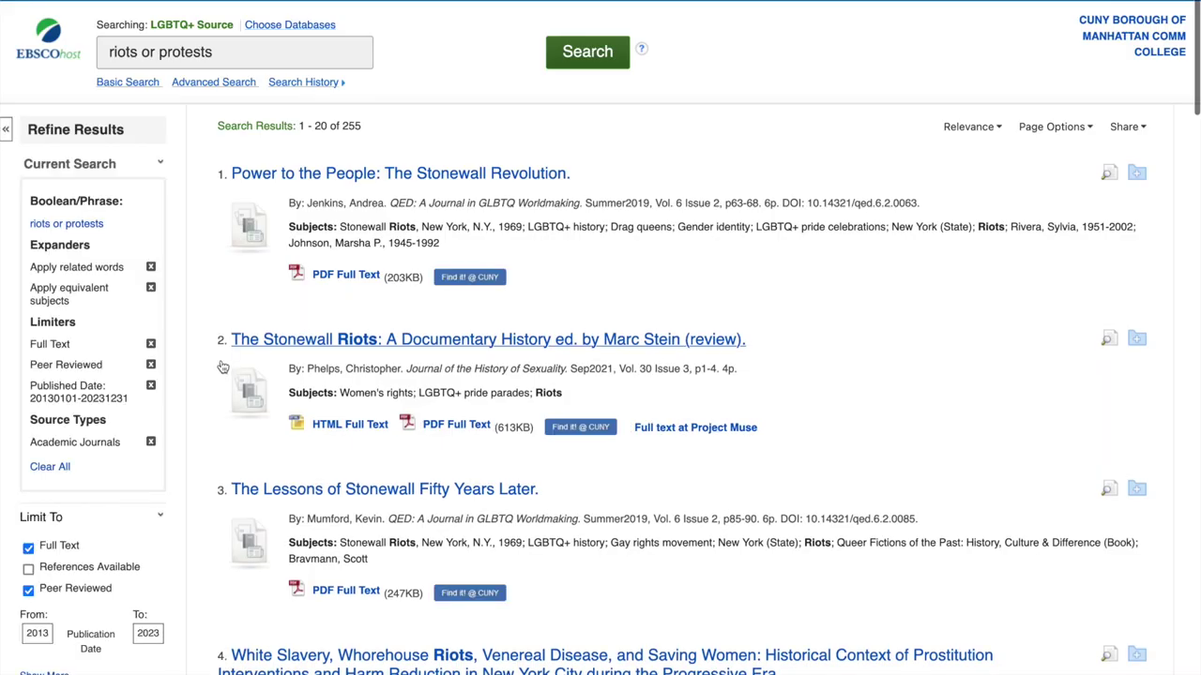
scroll(211, 365, "down", 1)
scroll(187, 413, "down", 6)
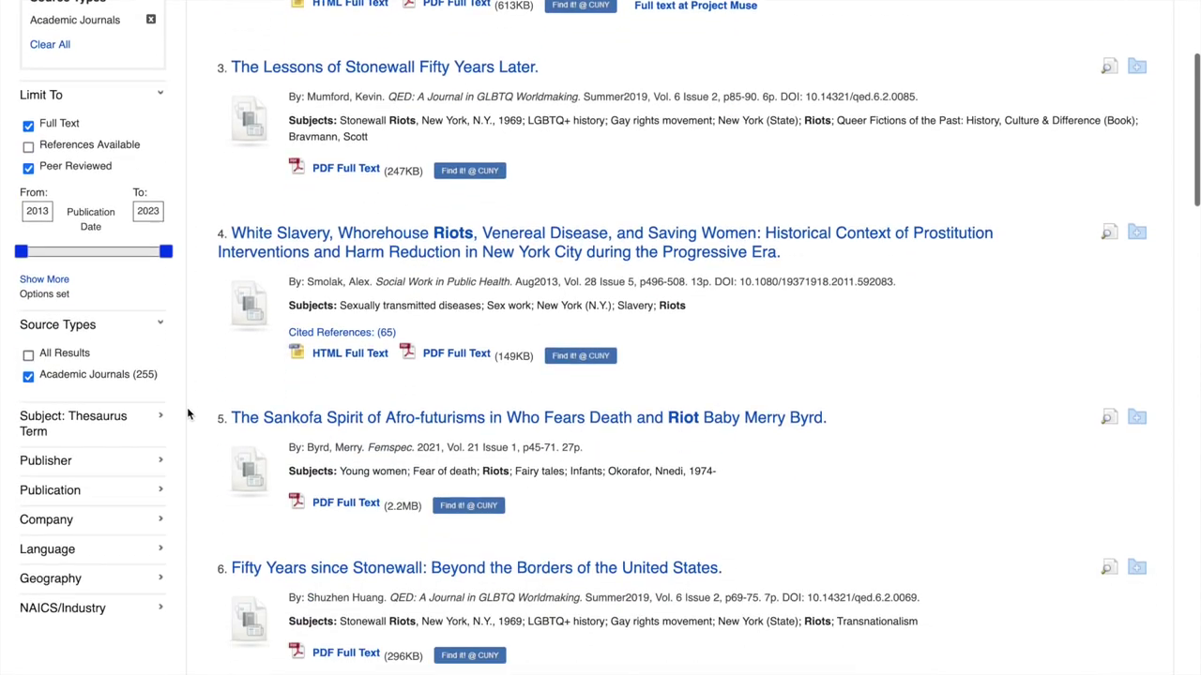
Filter by the thesaurus subject term 'social movements', leaving 27 results
left_click(153, 306)
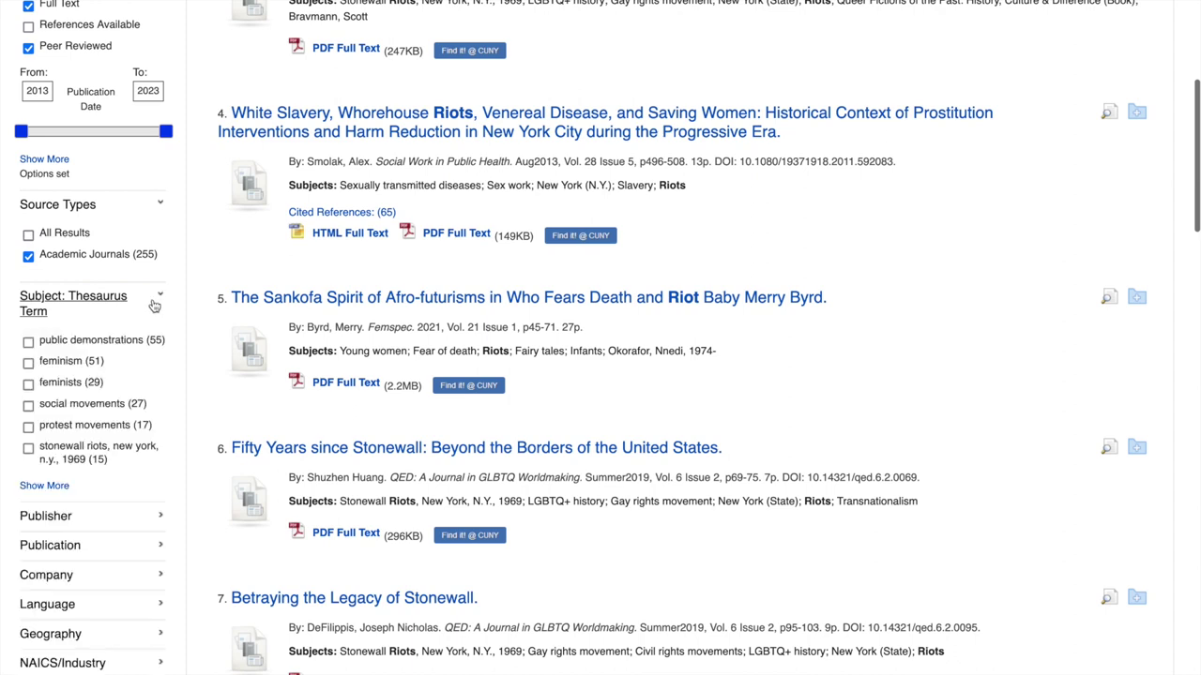
scroll(108, 398, "down", 1)
scroll(106, 398, "down", 1)
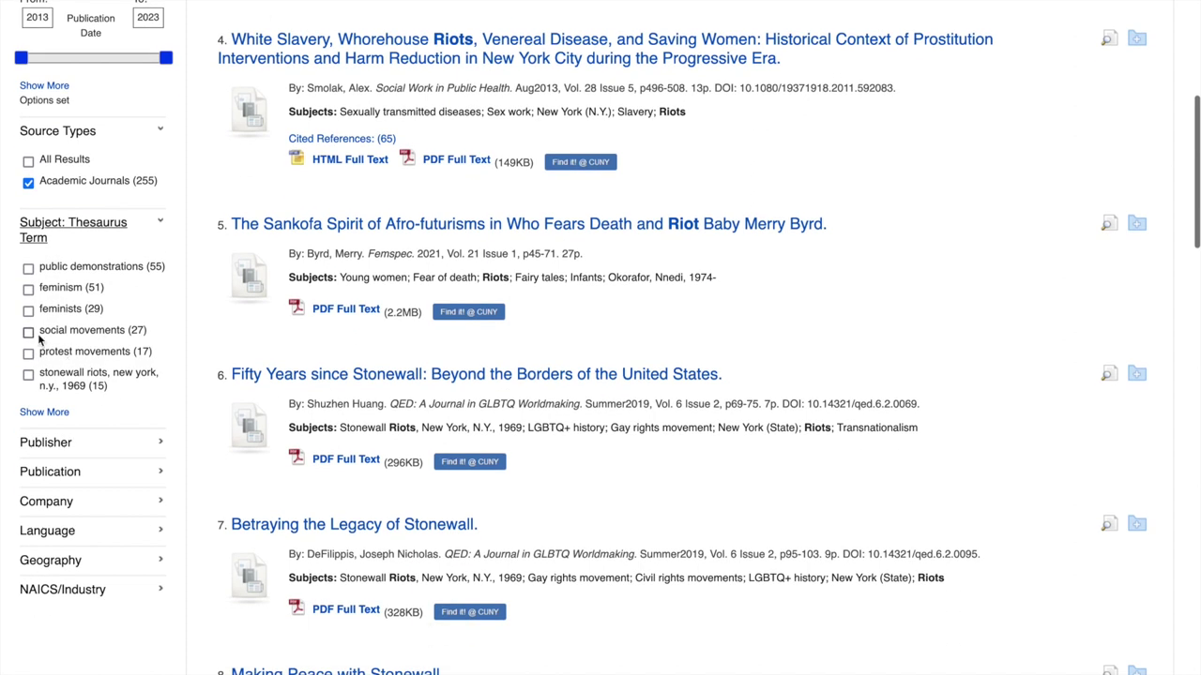
left_click(28, 333)
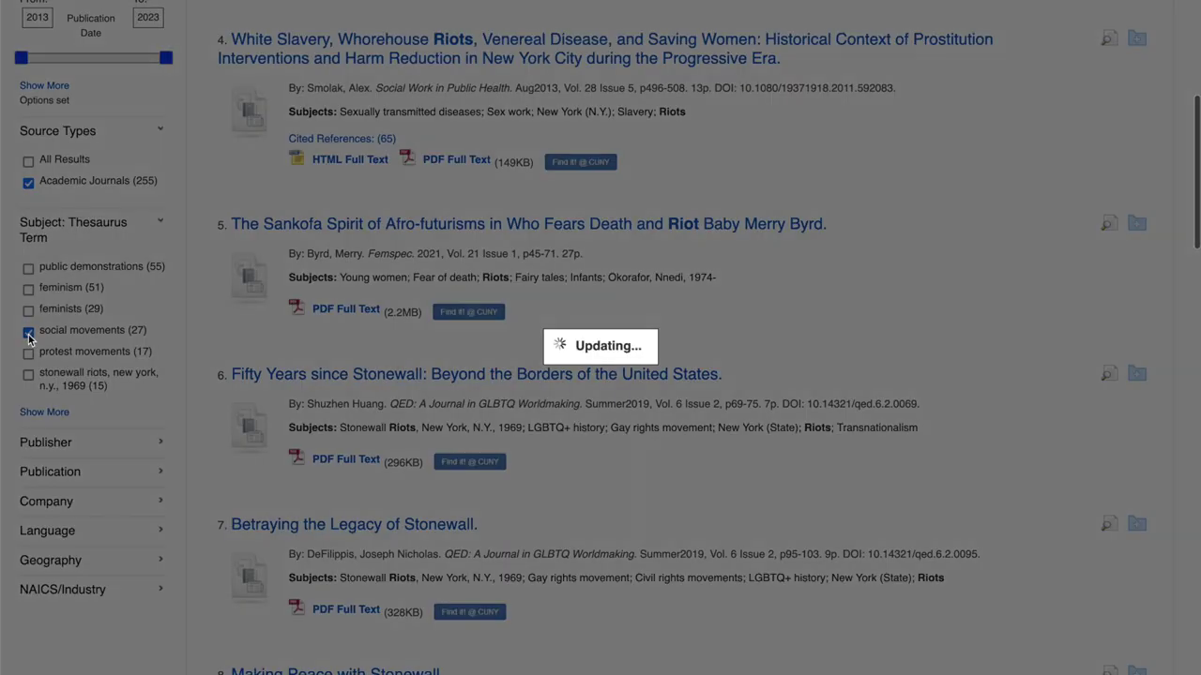
scroll(186, 339, "down", 3)
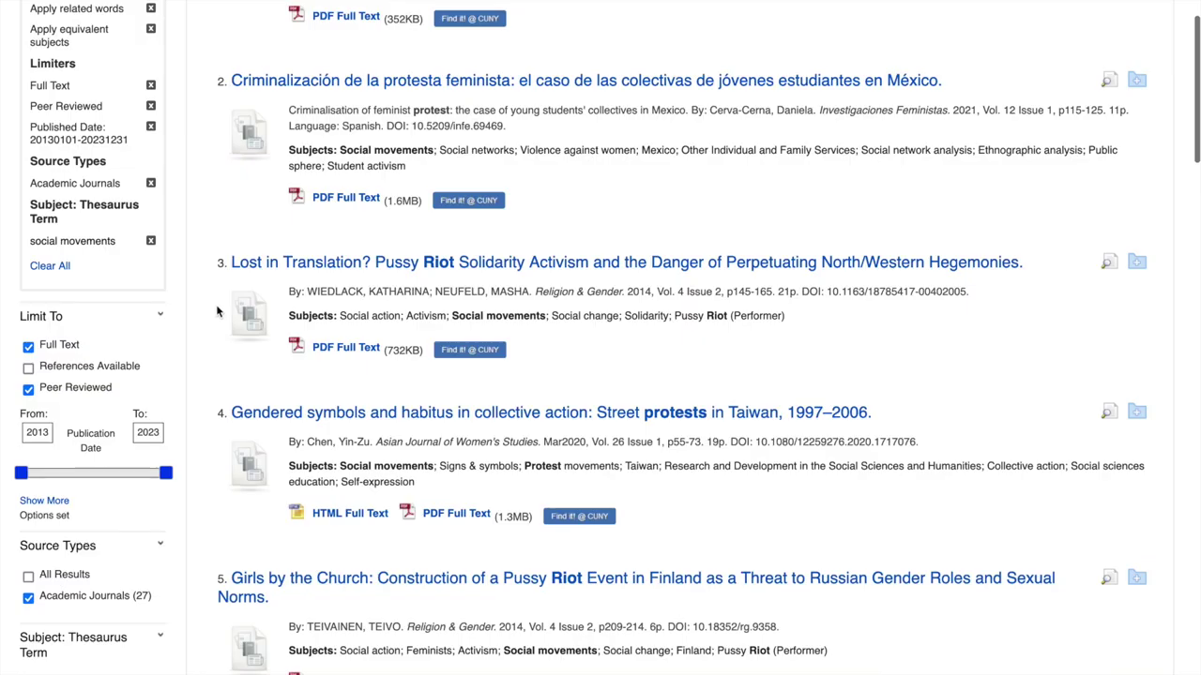
scroll(212, 302, "up", 2)
scroll(211, 307, "up", 1)
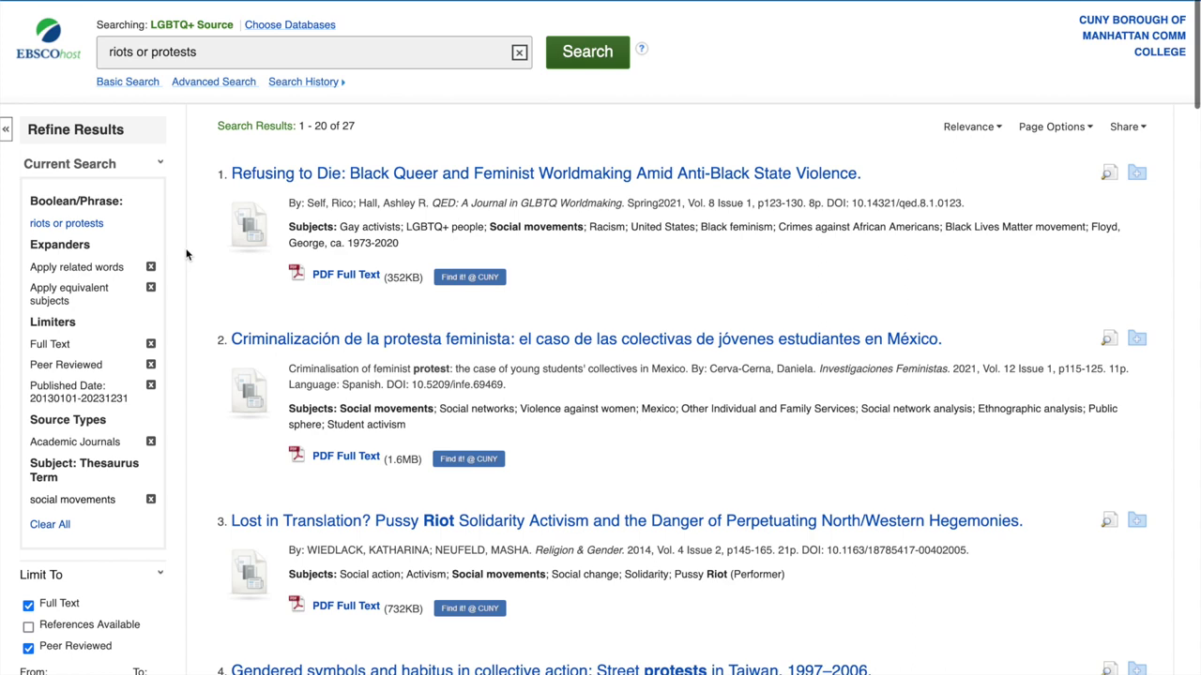
scroll(205, 290, "down", 1)
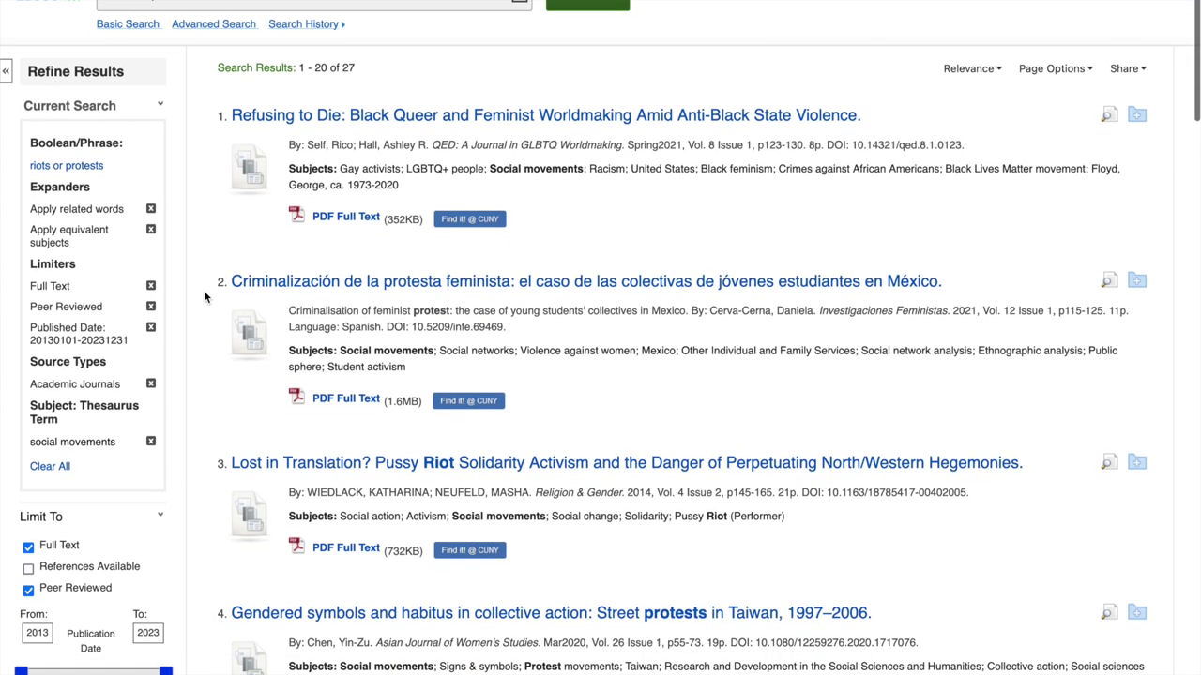
scroll(204, 296, "down", 1)
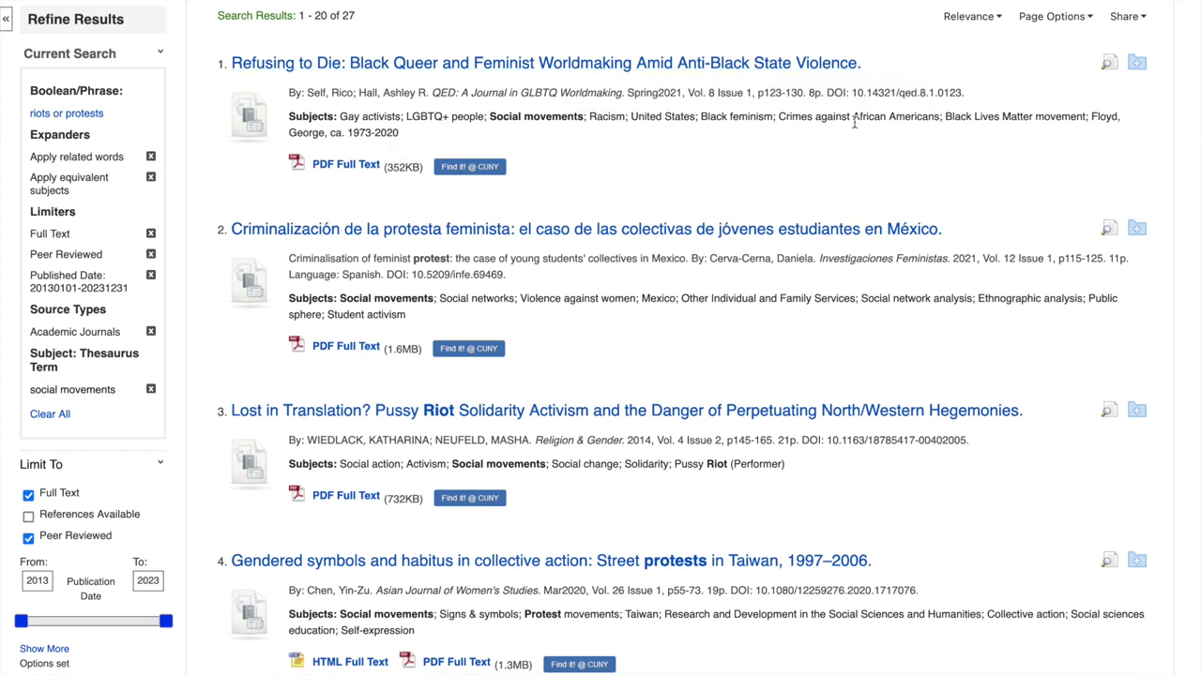
Open and scroll through the detailed record of 'Refusing to Die', result 1 of 27
left_click(545, 66)
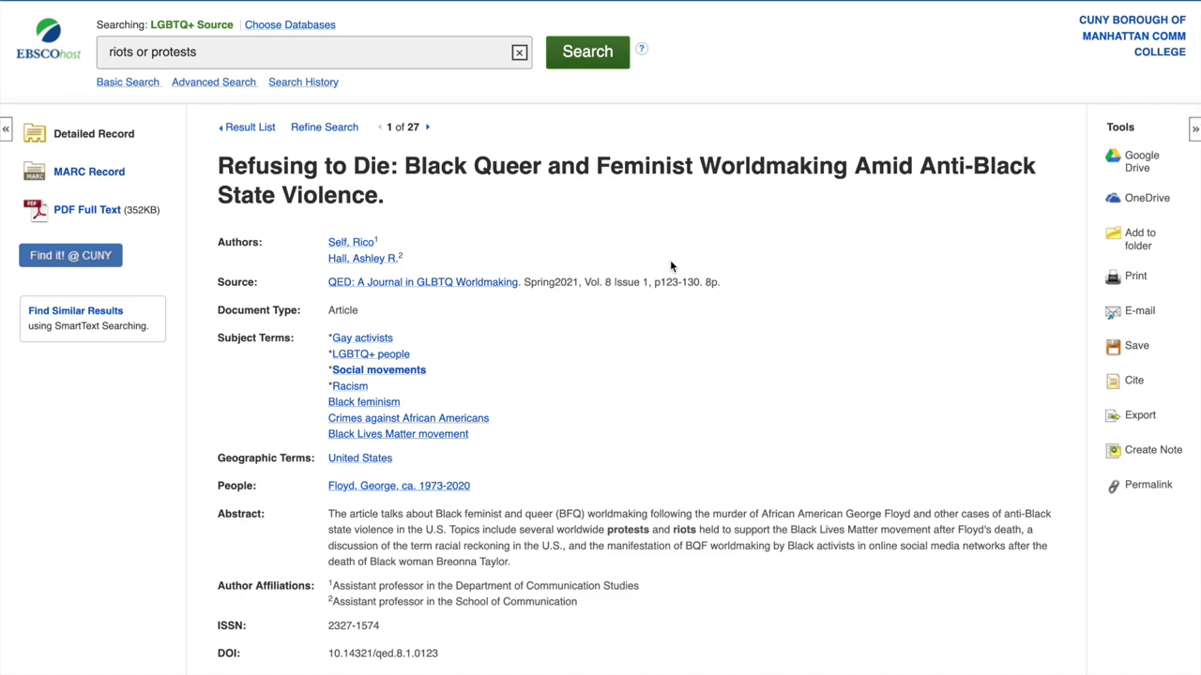
scroll(670, 350, "down", 3)
scroll(669, 343, "up", 3)
scroll(668, 343, "down", 3)
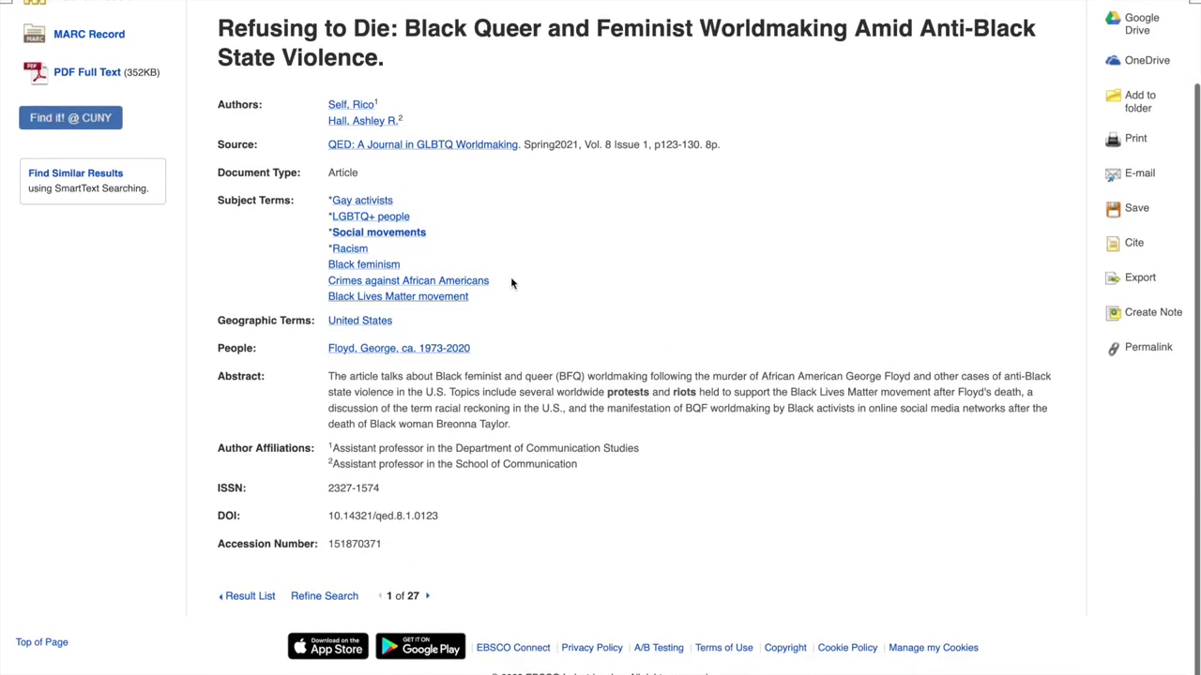
scroll(590, 341, "up", 3)
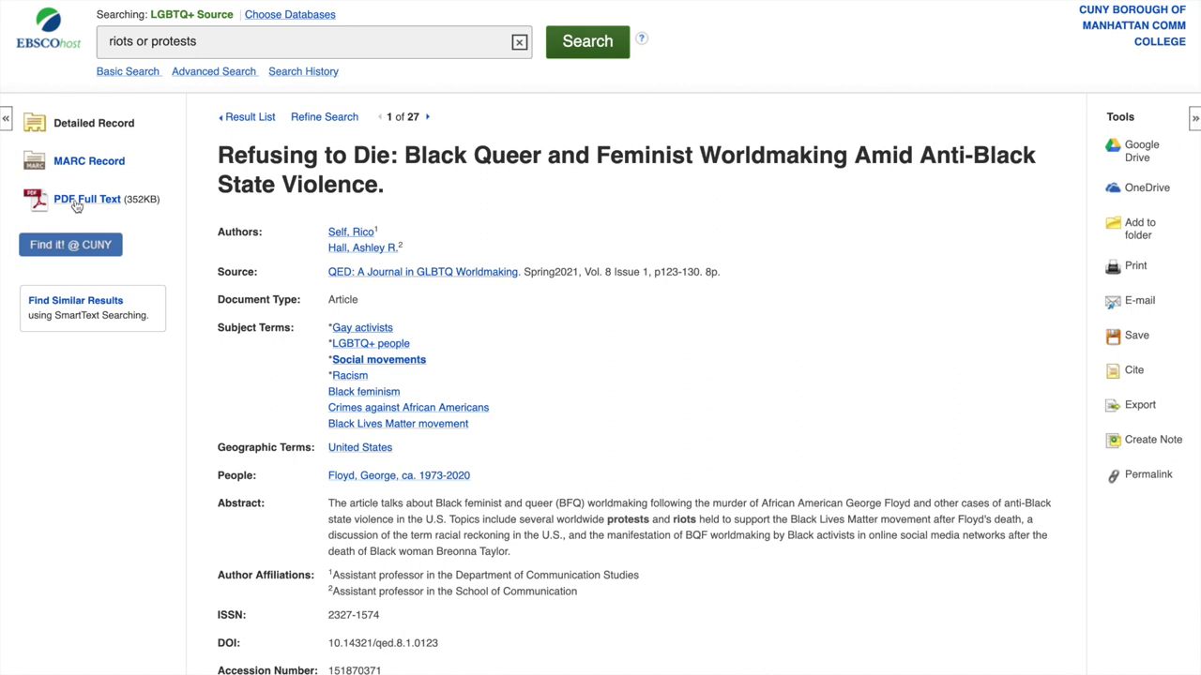
Open the PDF Full Text and scroll its pages, ending on page 123 of 9
left_click(77, 202)
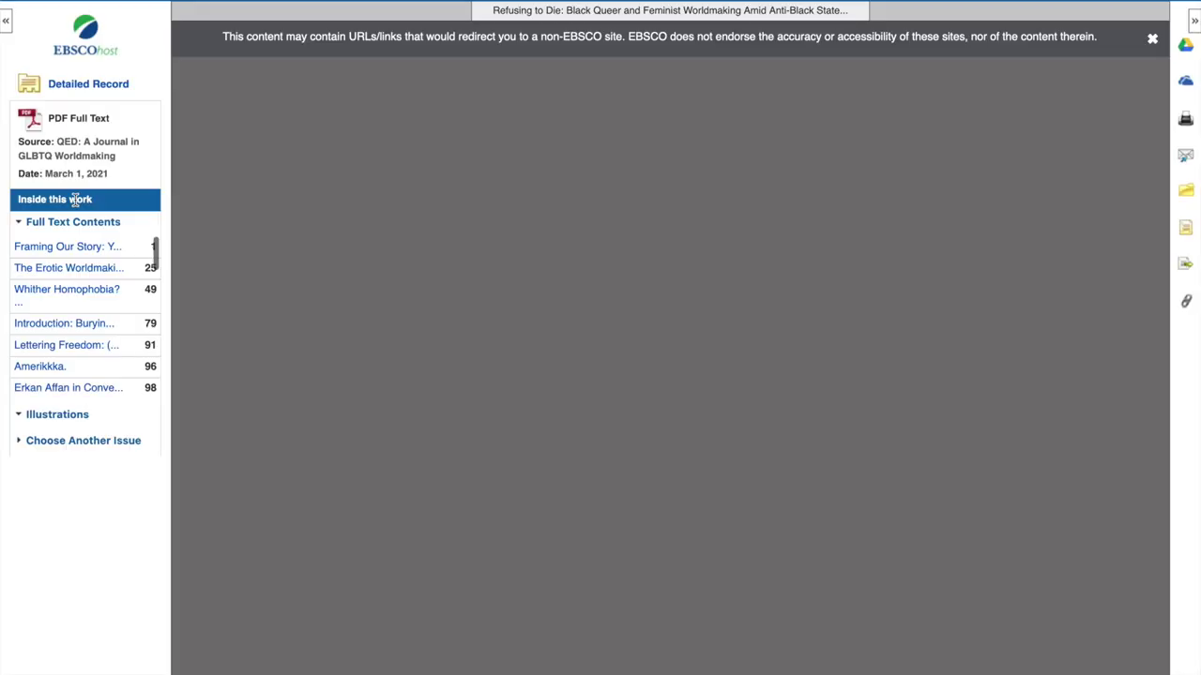
scroll(378, 399, "down", 6)
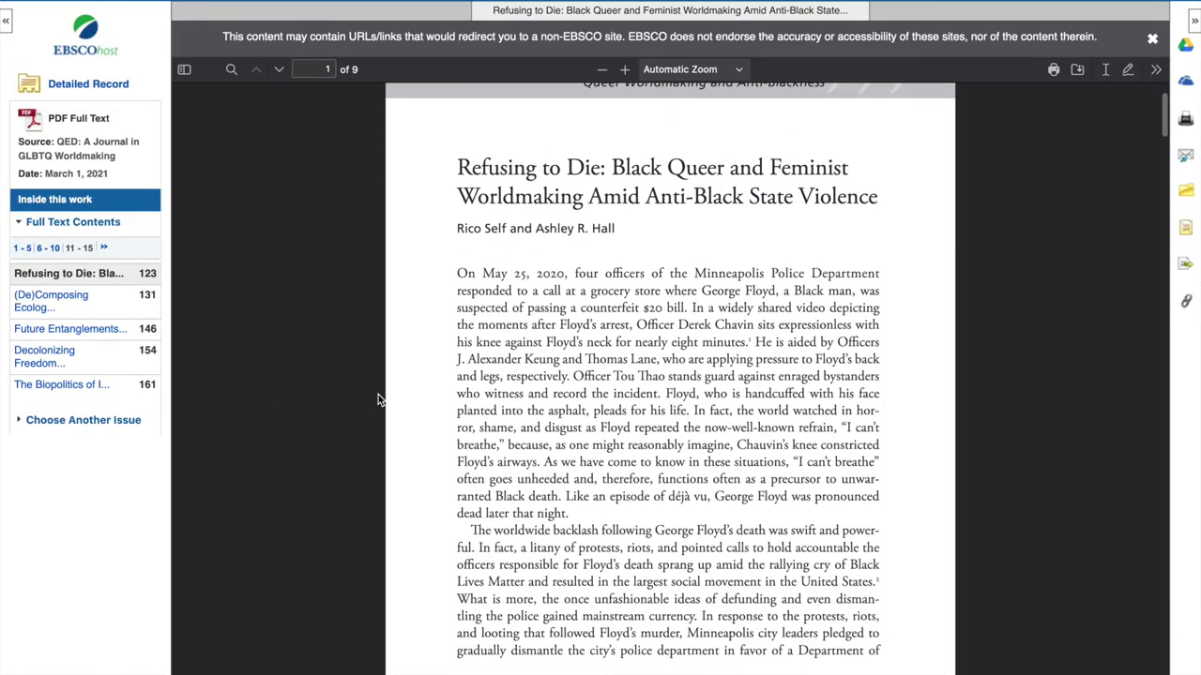
scroll(378, 399, "down", 8)
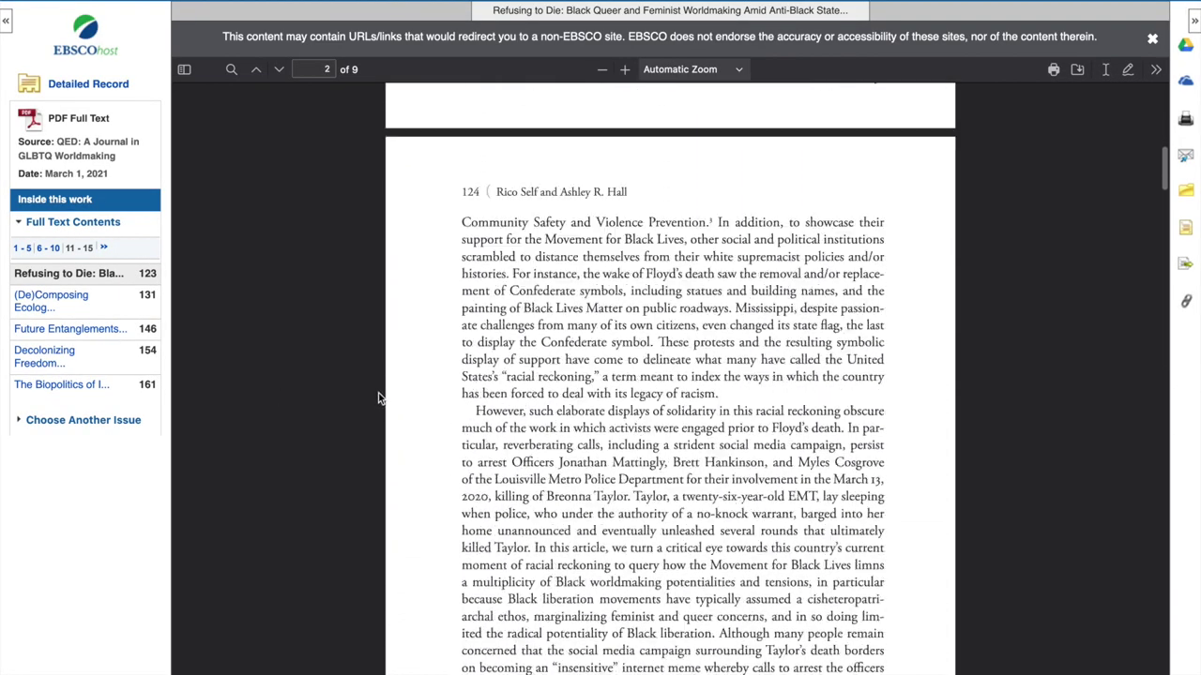
scroll(378, 399, "up", 15)
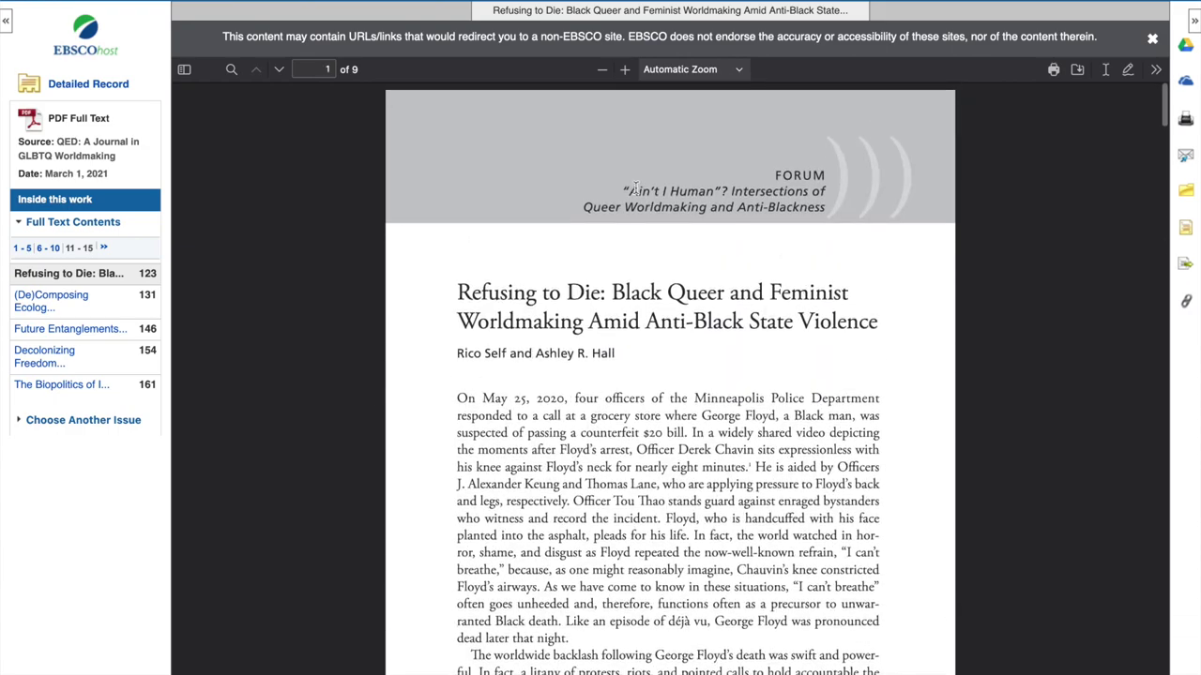
scroll(627, 362, "down", 4)
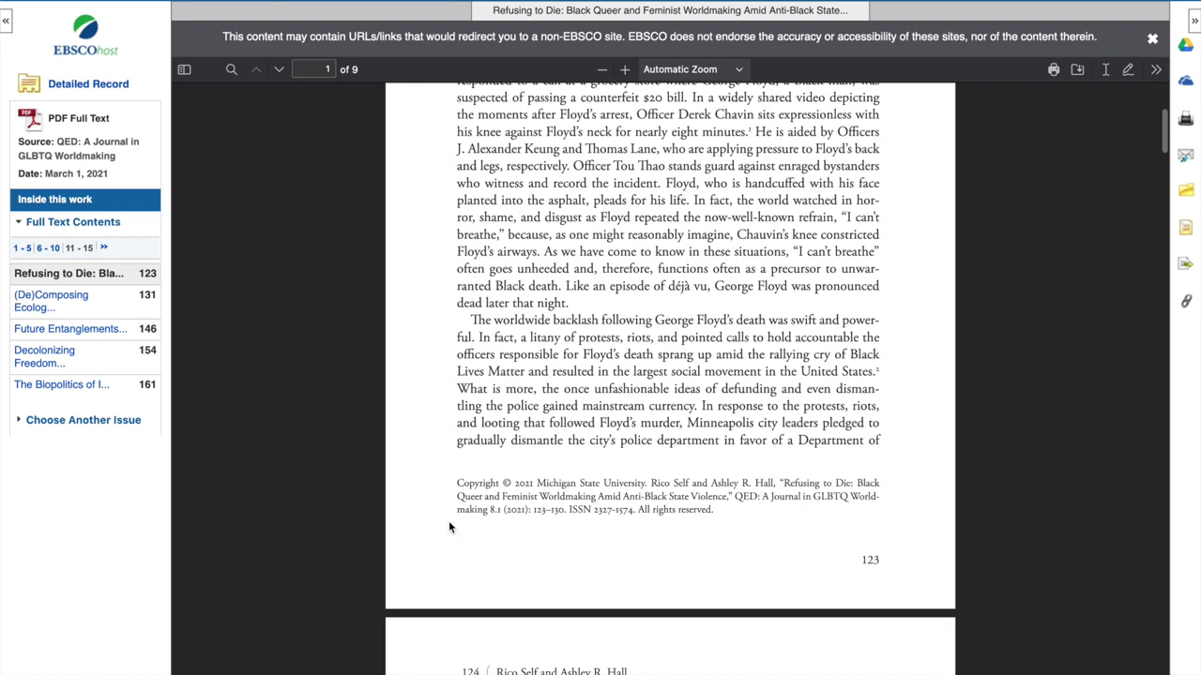
scroll(333, 526, "up", 5)
scroll(338, 526, "down", 5)
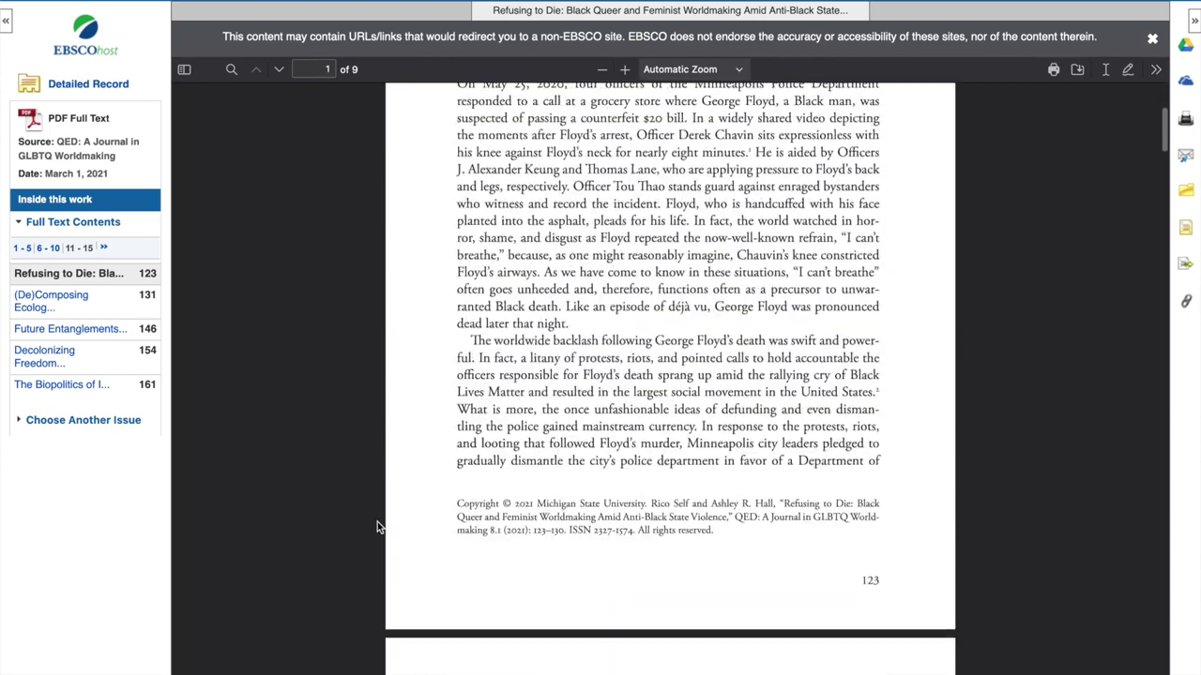
scroll(378, 527, "up", 5)
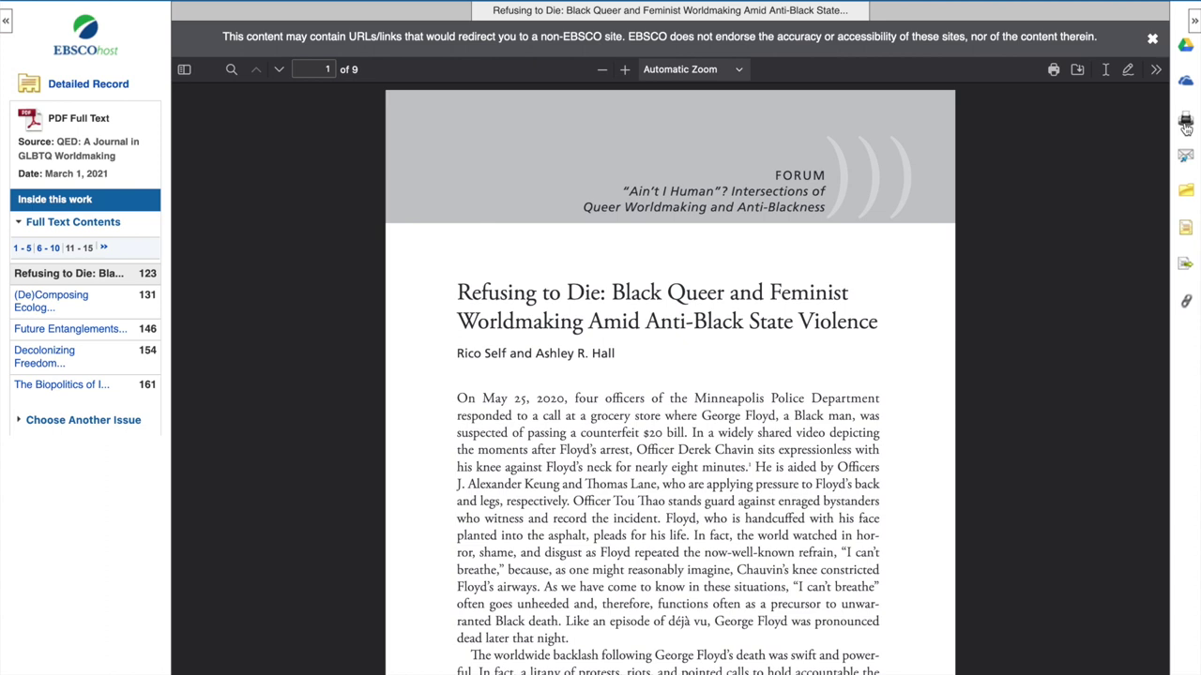
Collapse and restore the PDF toolbar, then return to the results list showing 1–20 of 27
left_click(1193, 23)
left_click(1193, 24)
key("alt+Left")
scroll(415, 303, "up", 3)
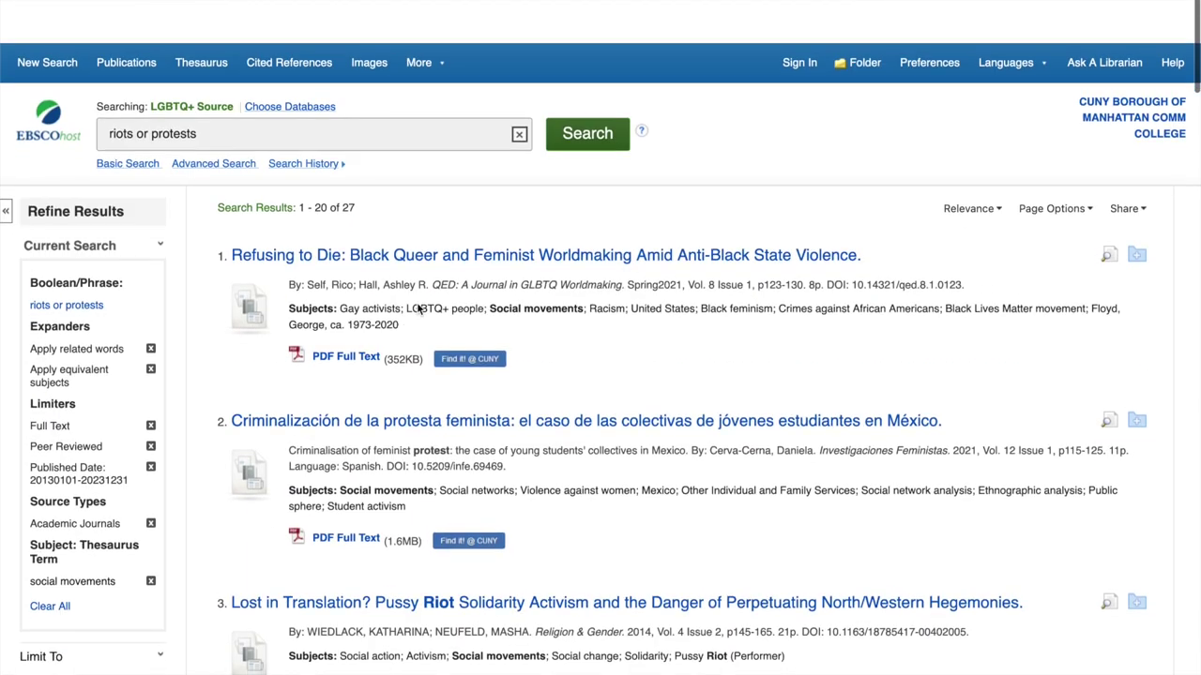